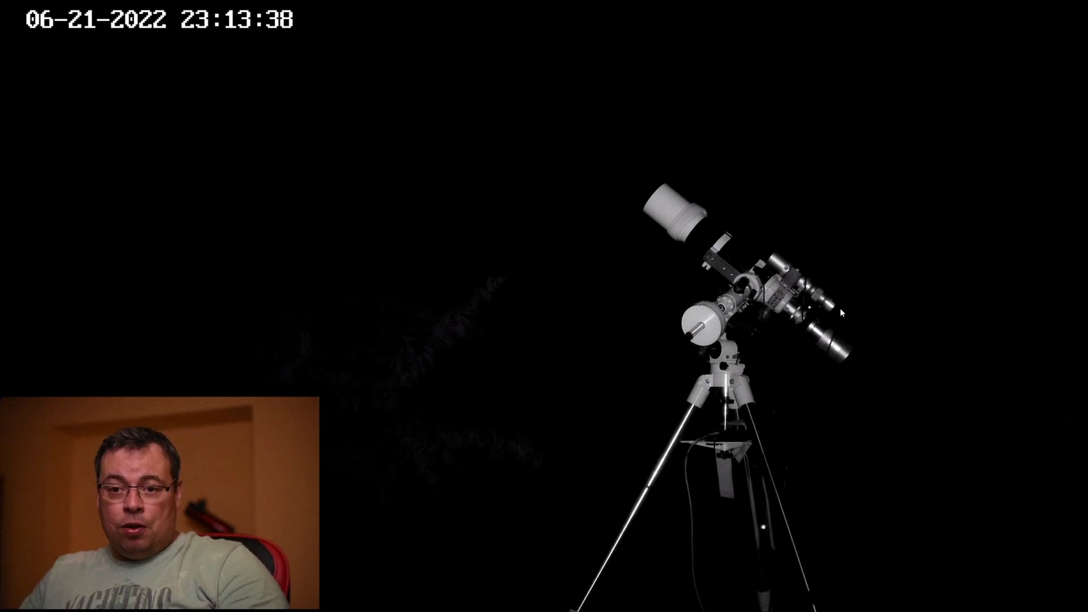
# - Exit the full-screen Hikvision telescope camera feed
pyautogui.doubleClick(630, 291)
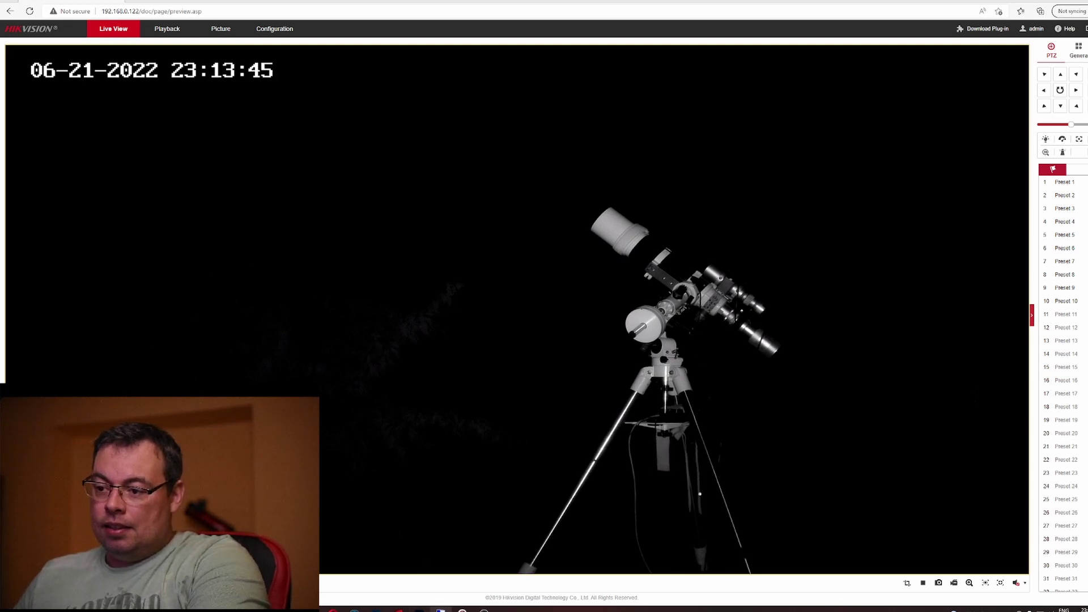
# - Show N.I.N.A.'s Framing view of the Summer Beehive field at RA 17h 45m 54s, rotation 77.72°
pyautogui.moveTo(441, 609)
pyautogui.click(445, 583)
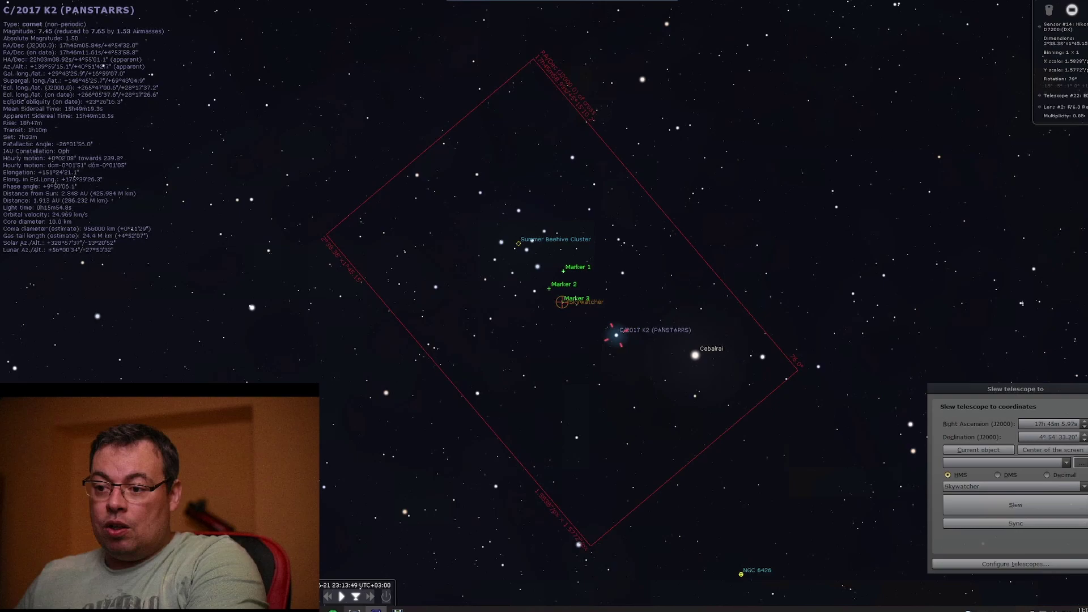
pyautogui.moveTo(355, 610)
pyautogui.click(358, 575)
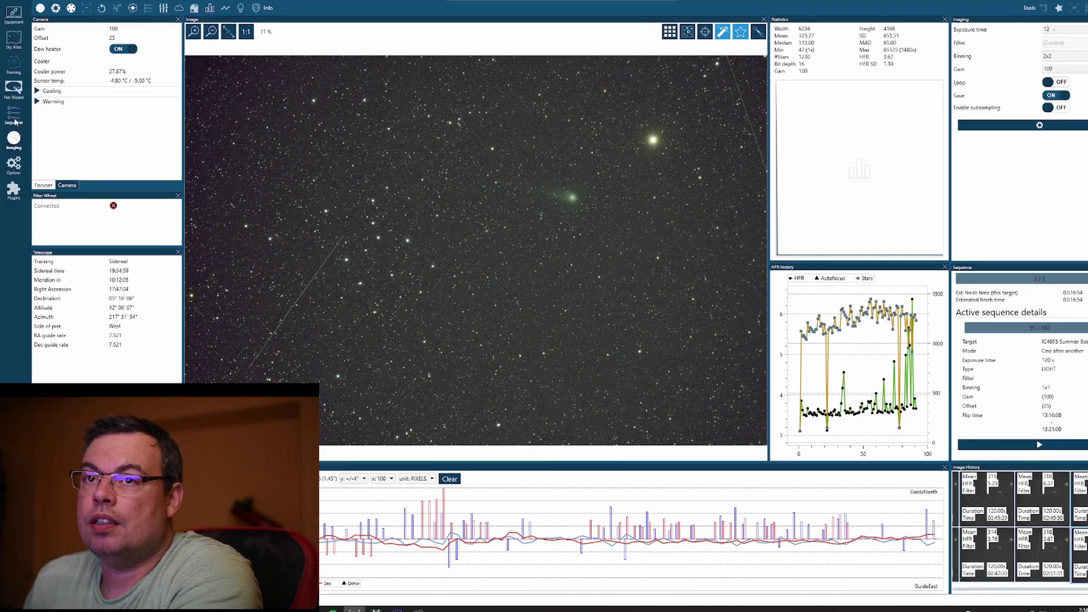
pyautogui.click(17, 119)
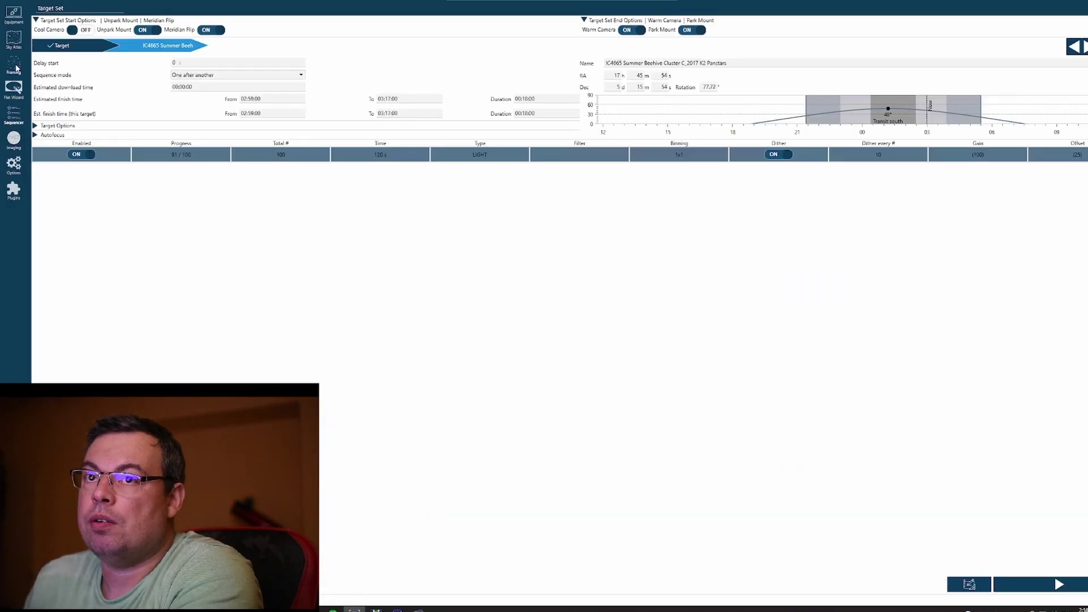
pyautogui.click(17, 68)
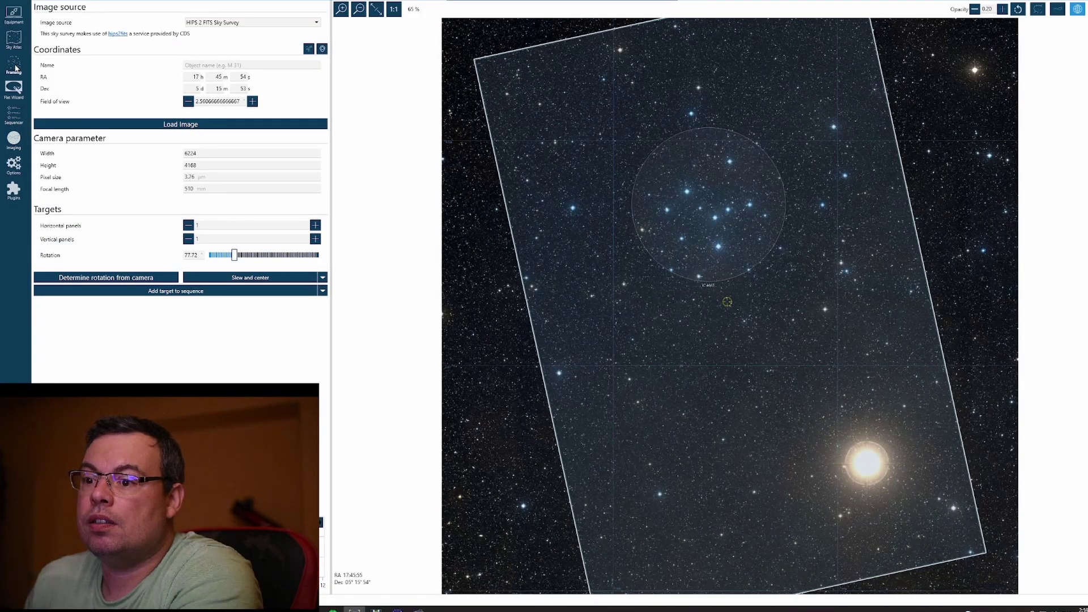
# - Slew and centre the telescope on the framed Summer Beehive field
pyautogui.click(247, 279)
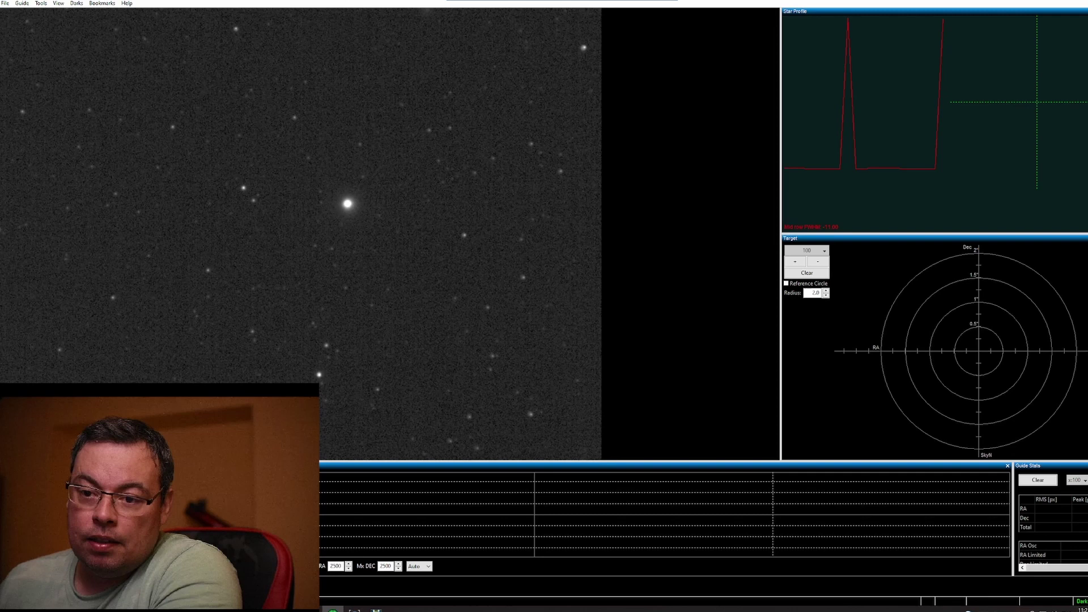
# - Auto-select a guide star in PHD2 from the Tools menu
pyautogui.click(43, 4)
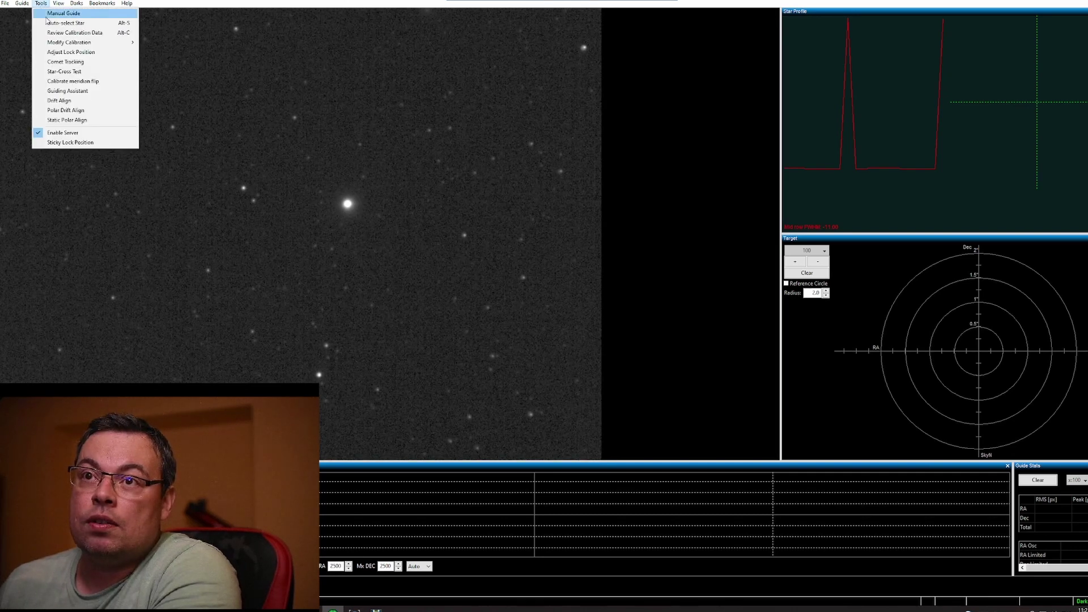
pyautogui.click(56, 24)
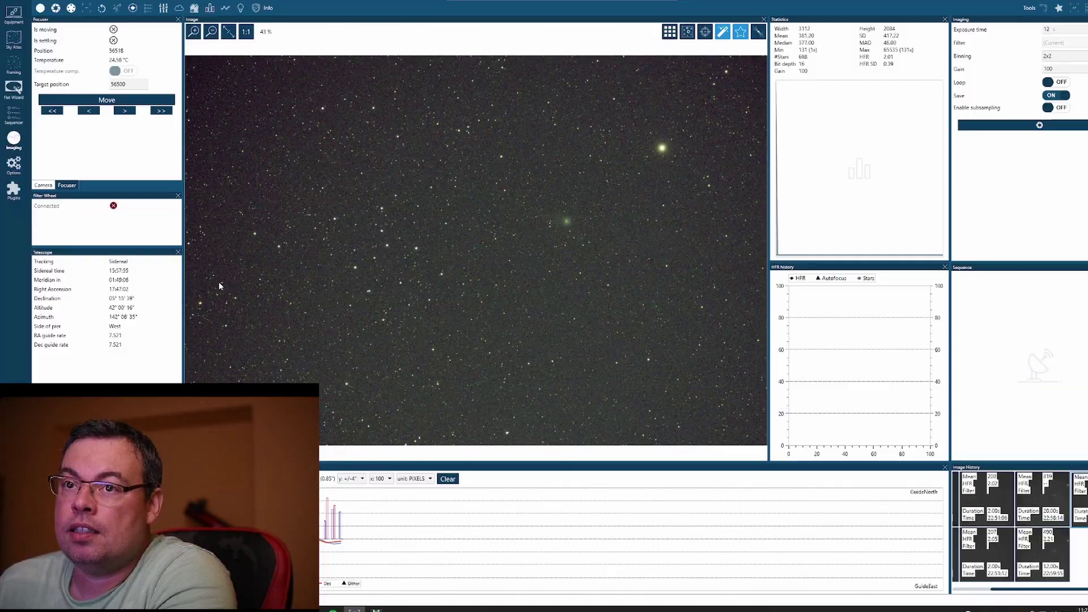
# - Add a new target to the sequence with 45 exposures of 120 s
pyautogui.click(14, 119)
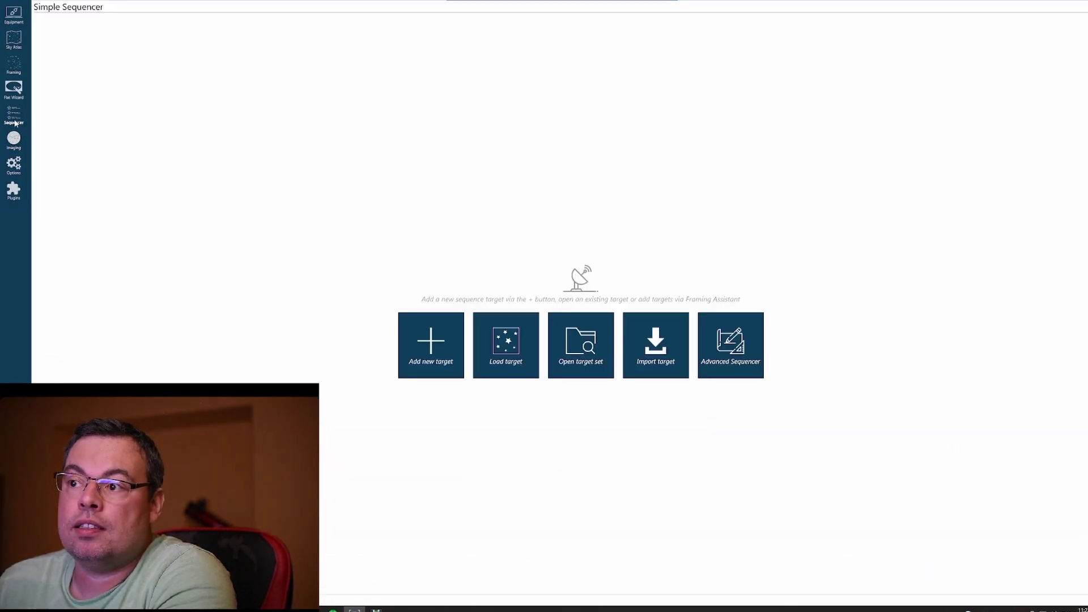
pyautogui.click(430, 328)
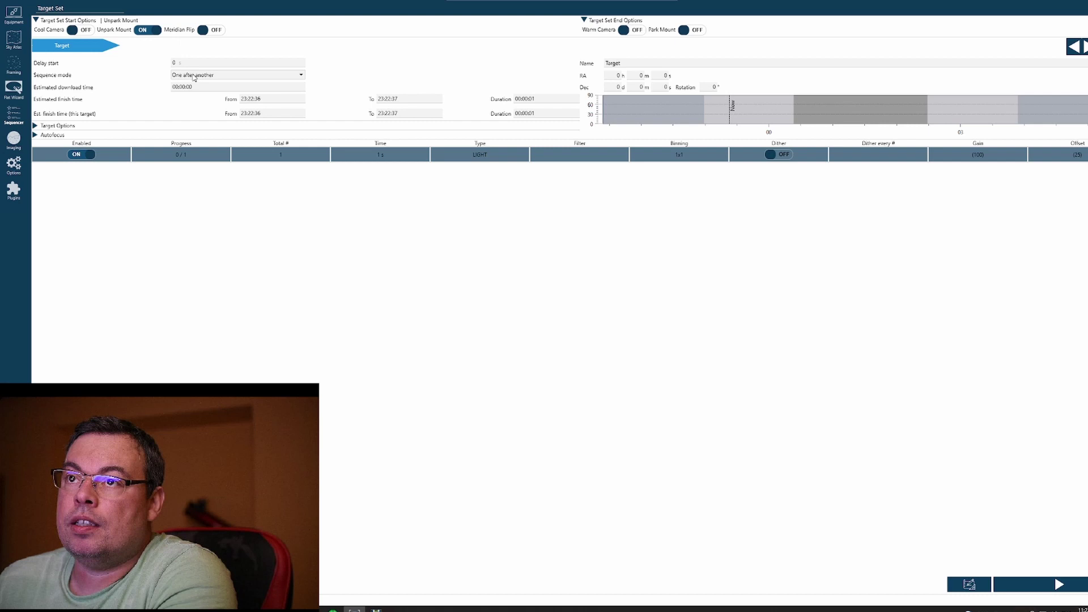
pyautogui.click(254, 158)
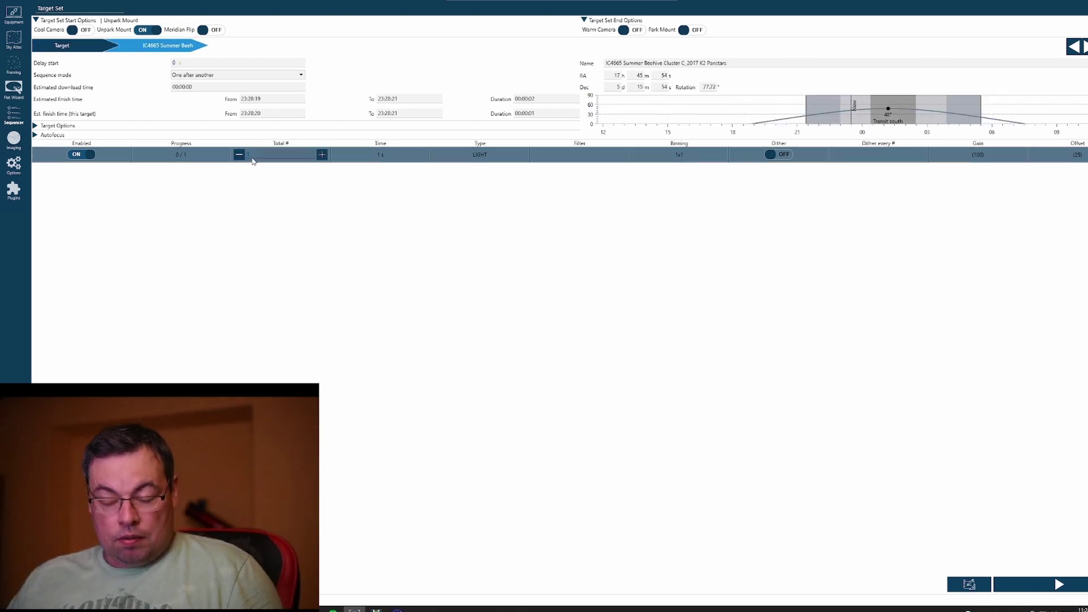
pyautogui.write('45')
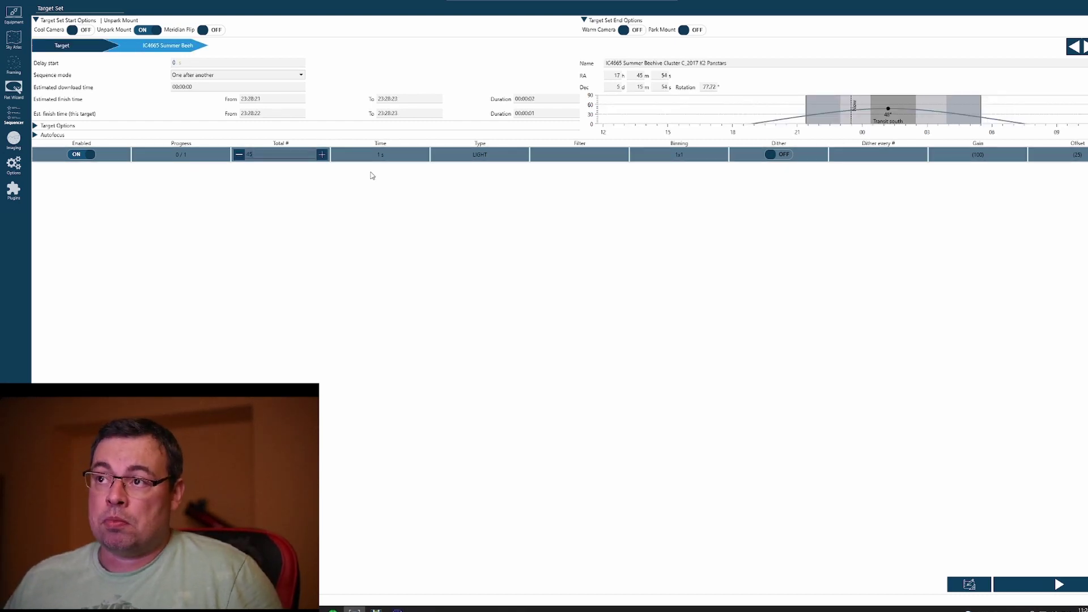
pyautogui.click(384, 156)
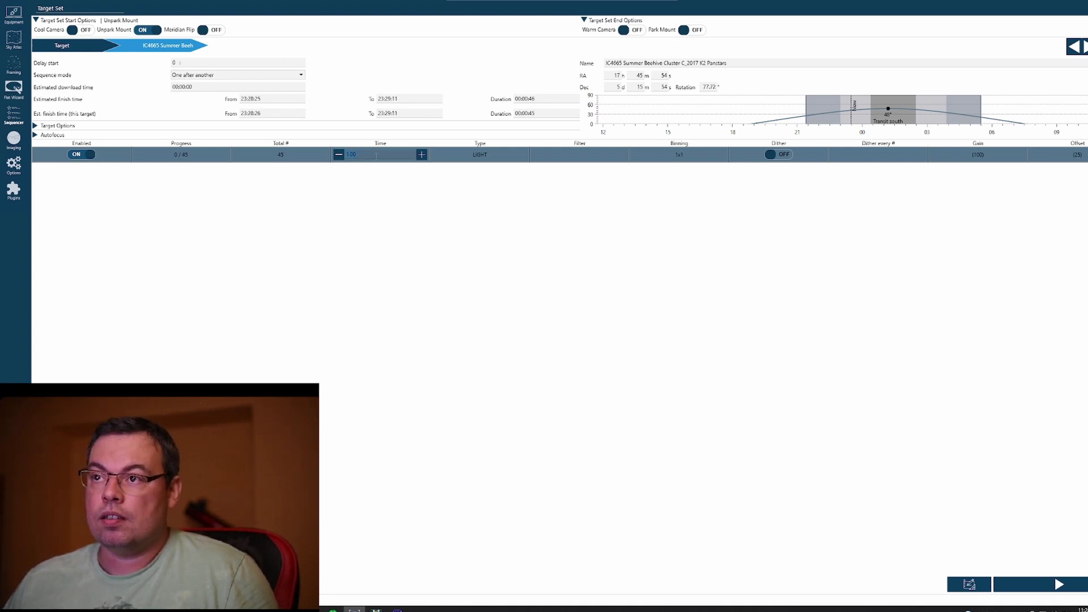
pyautogui.write('120')
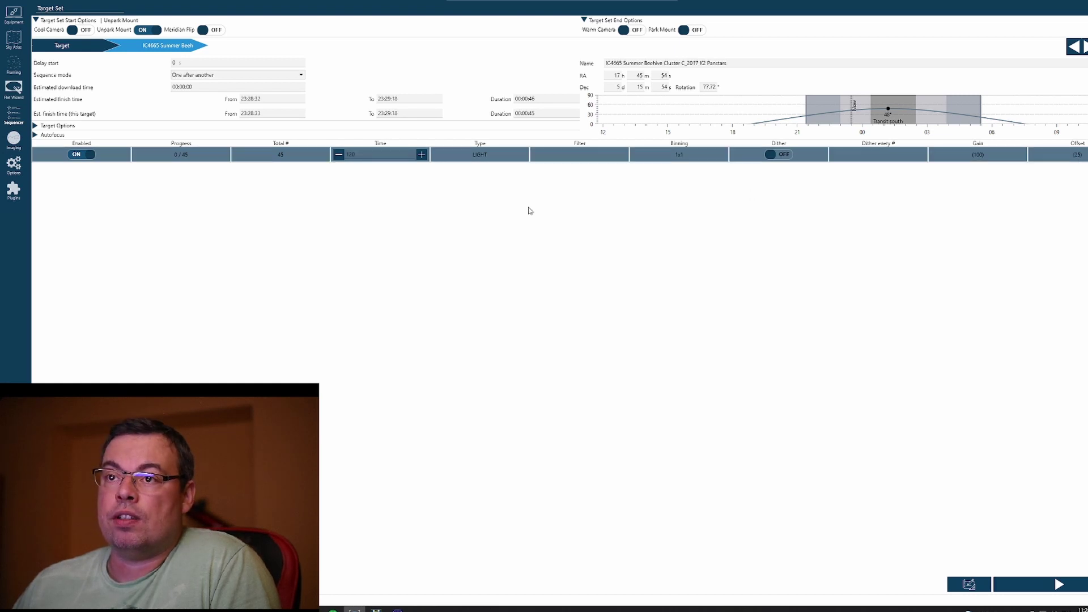
pyautogui.click(524, 238)
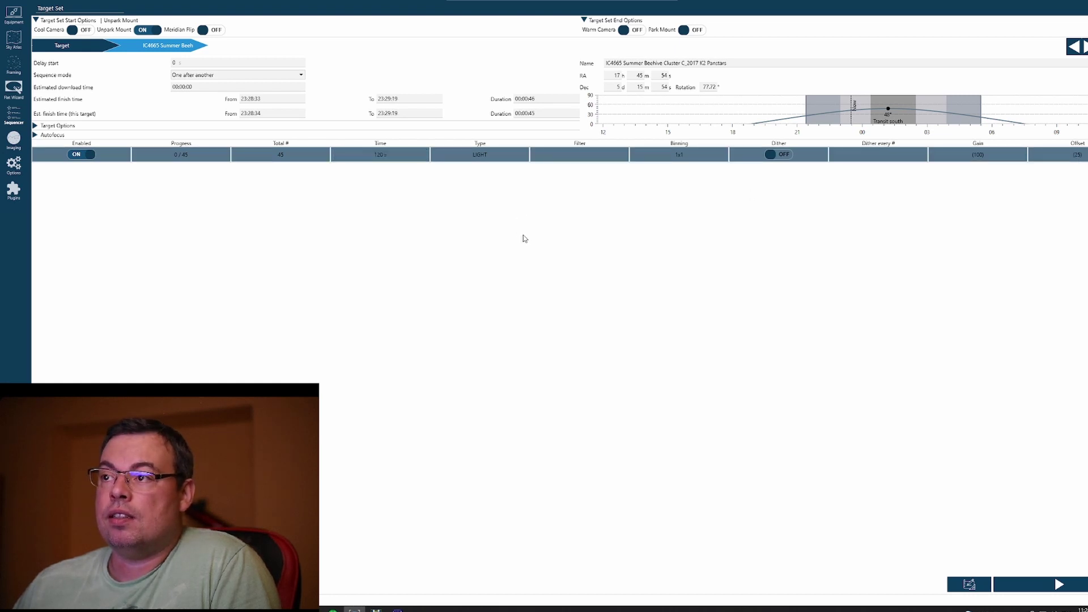
# - Turn dithering on for the target, dithering every 5 frames
pyautogui.click(783, 156)
pyautogui.click(881, 160)
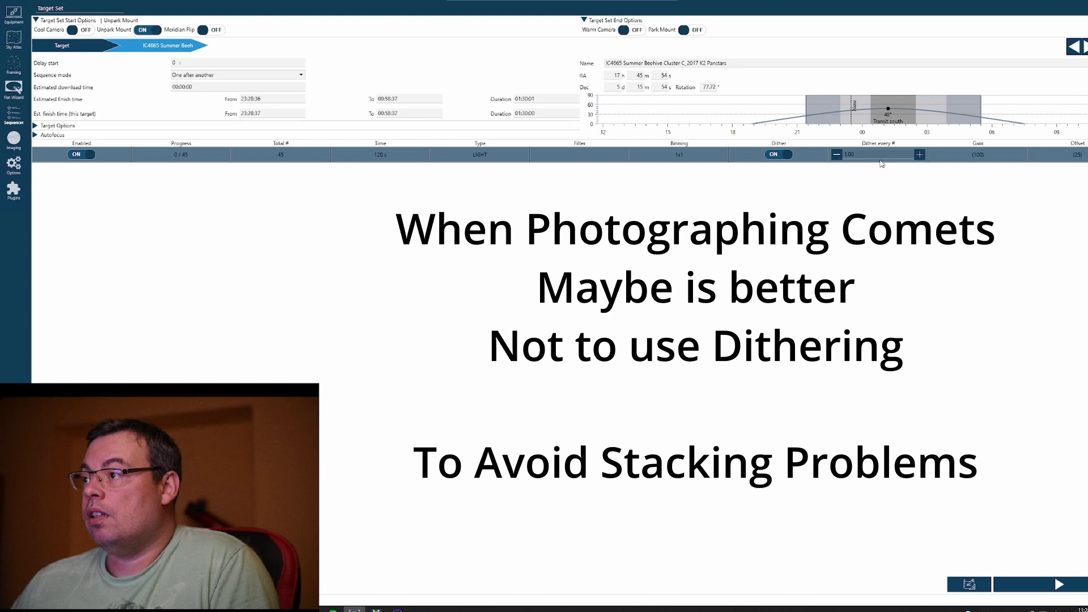
pyautogui.write('5')
pyautogui.press('Return')
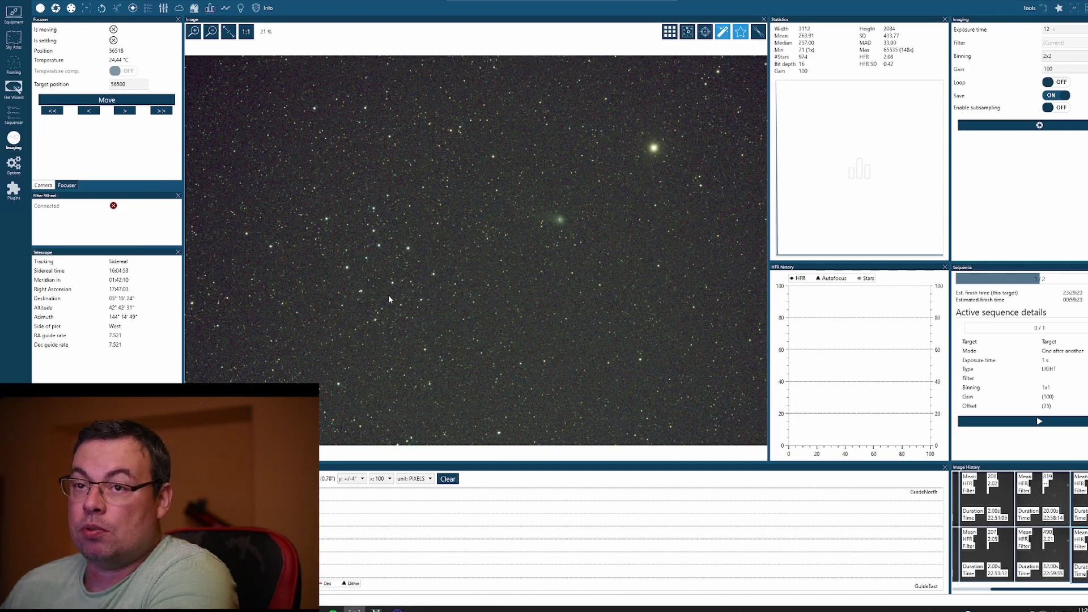
# - Start the imaging sequence and zoom into the comet in the captured frame
pyautogui.click(1042, 422)
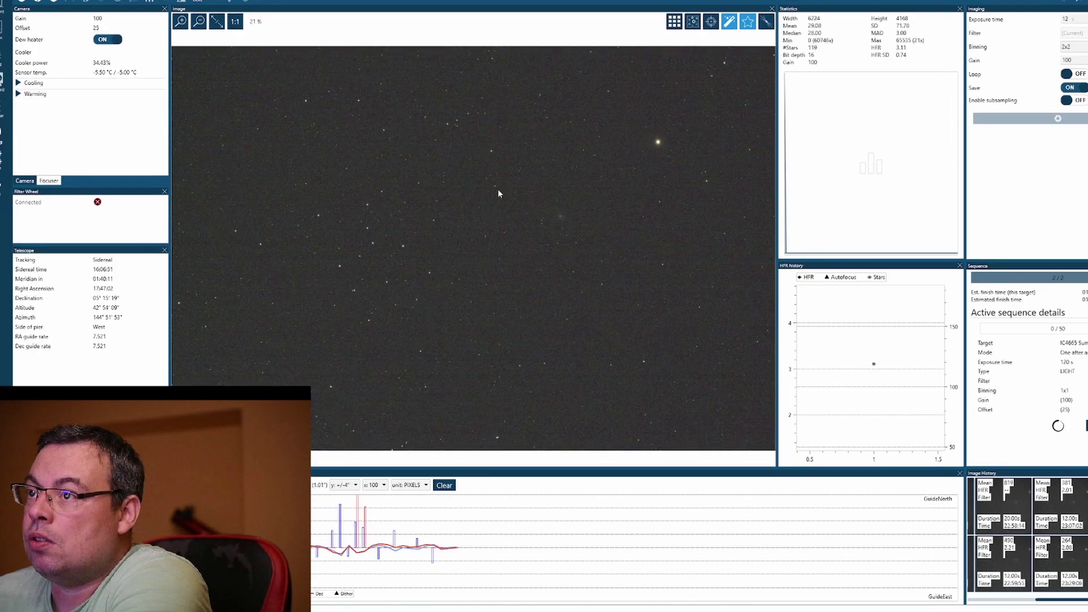
pyautogui.scroll(5, 499, 191)
pyautogui.moveTo(499, 237); pyautogui.dragTo(617, 250)
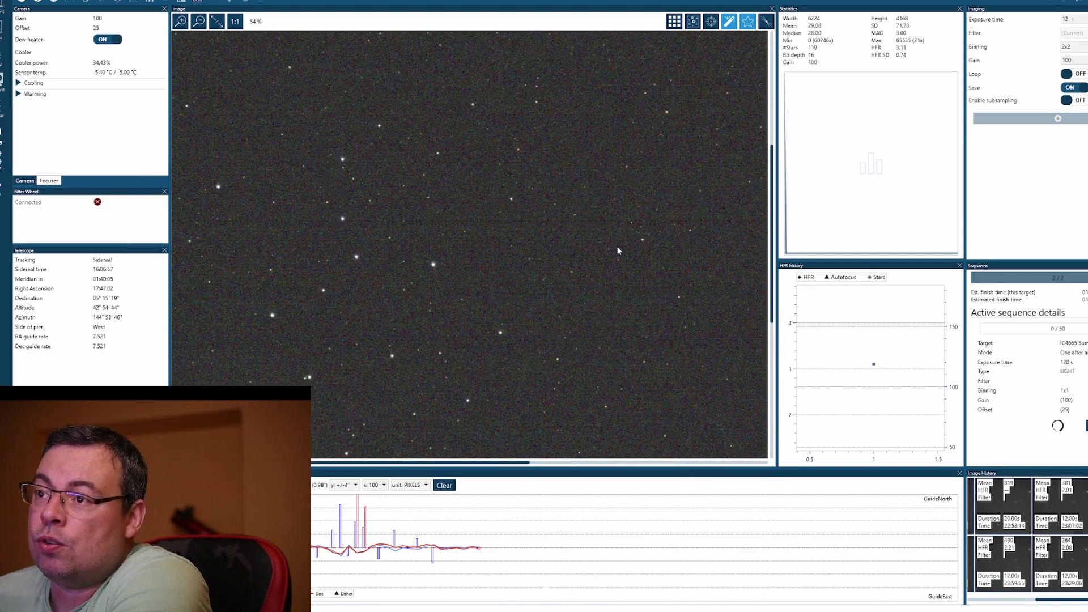
pyautogui.scroll(-5, 617, 248)
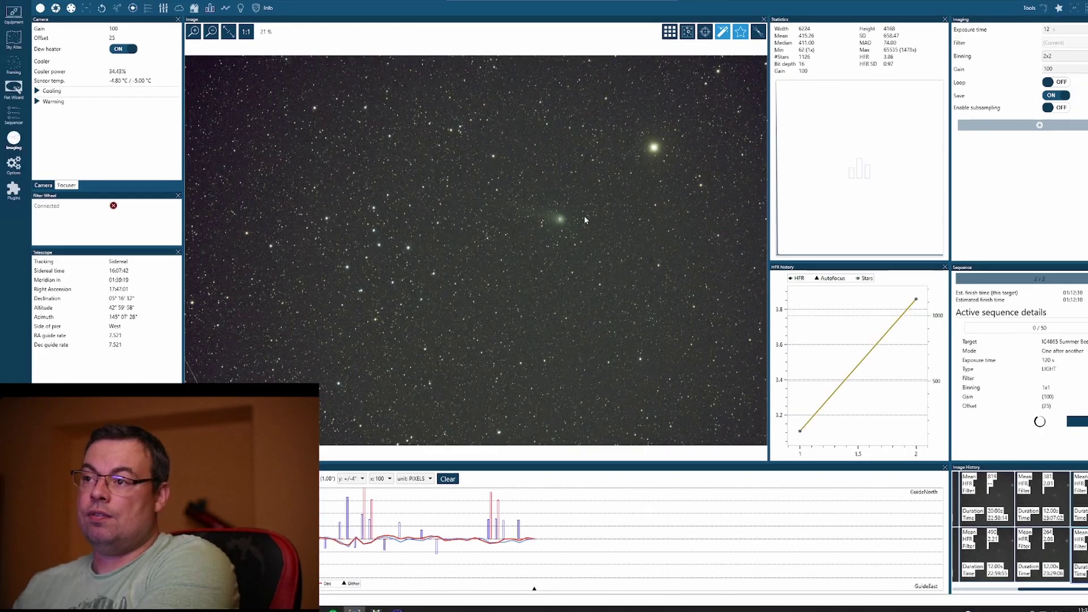
pyautogui.scroll(8, 583, 215)
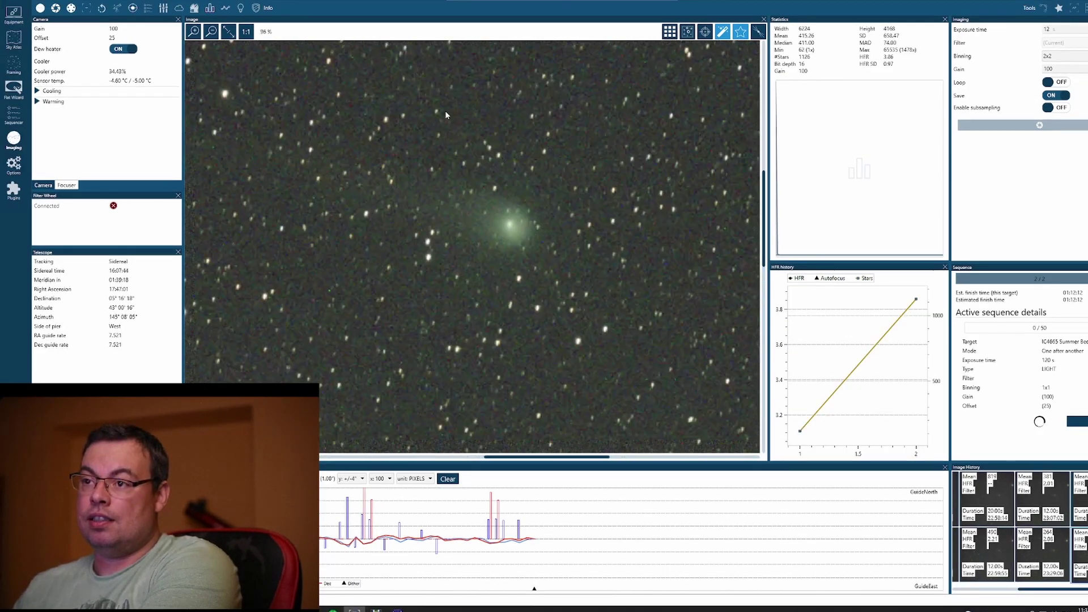
pyautogui.scroll(-8, 475, 306)
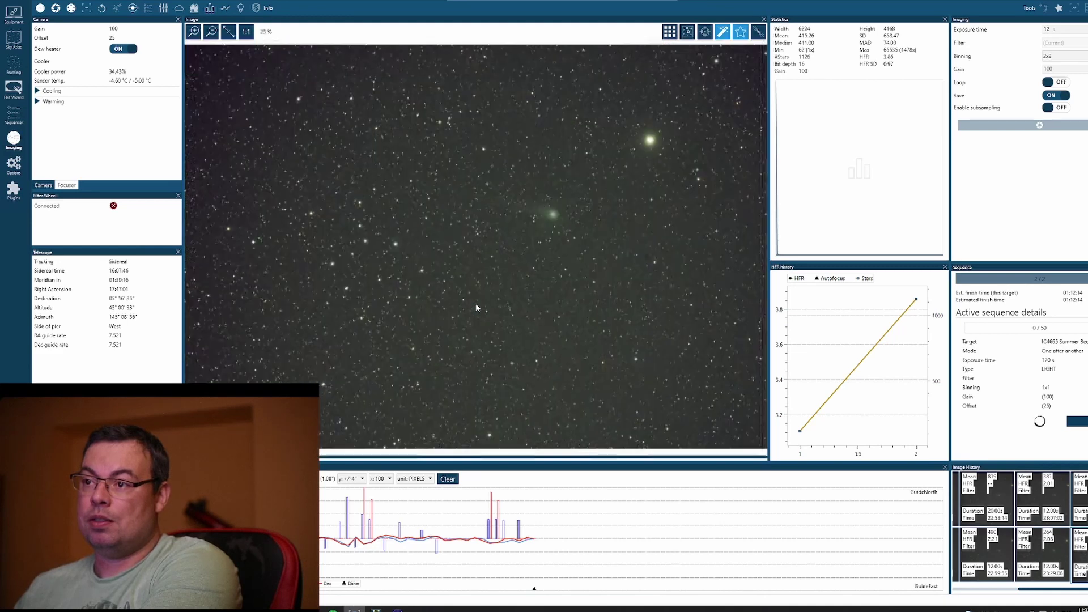
pyautogui.moveTo(847, 335)
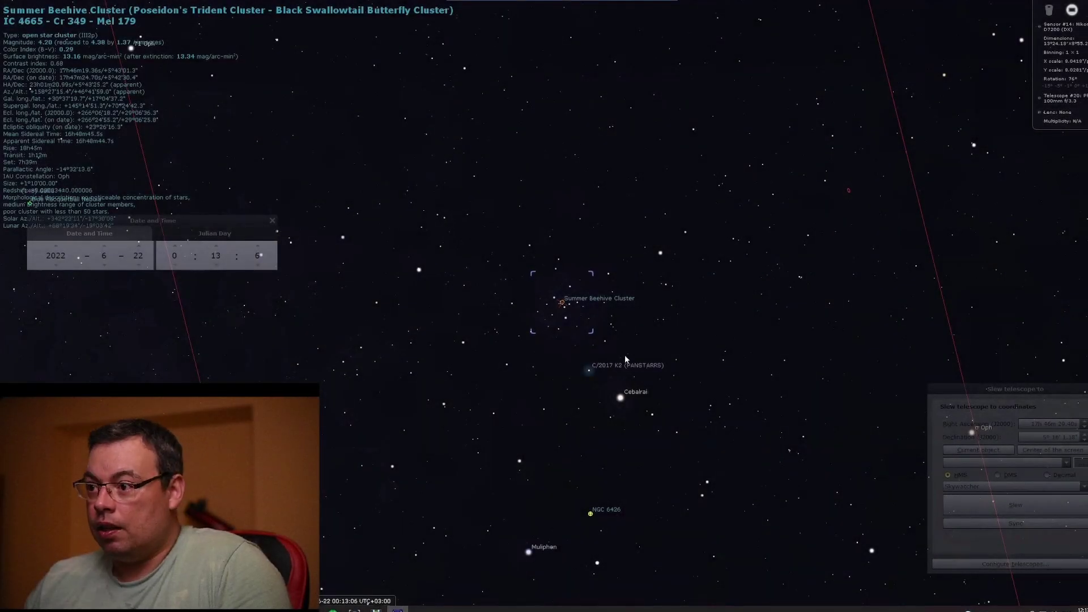
# - Select comet C/2017 K2 and advance the date five days, then change the month
pyautogui.click(592, 369)
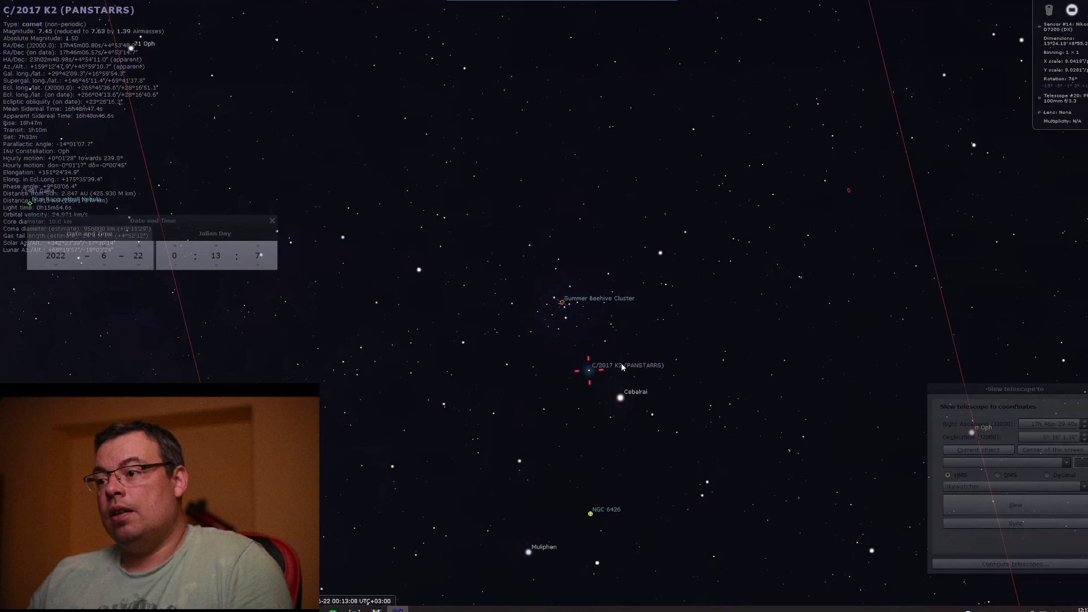
pyautogui.scroll(-3, 621, 363)
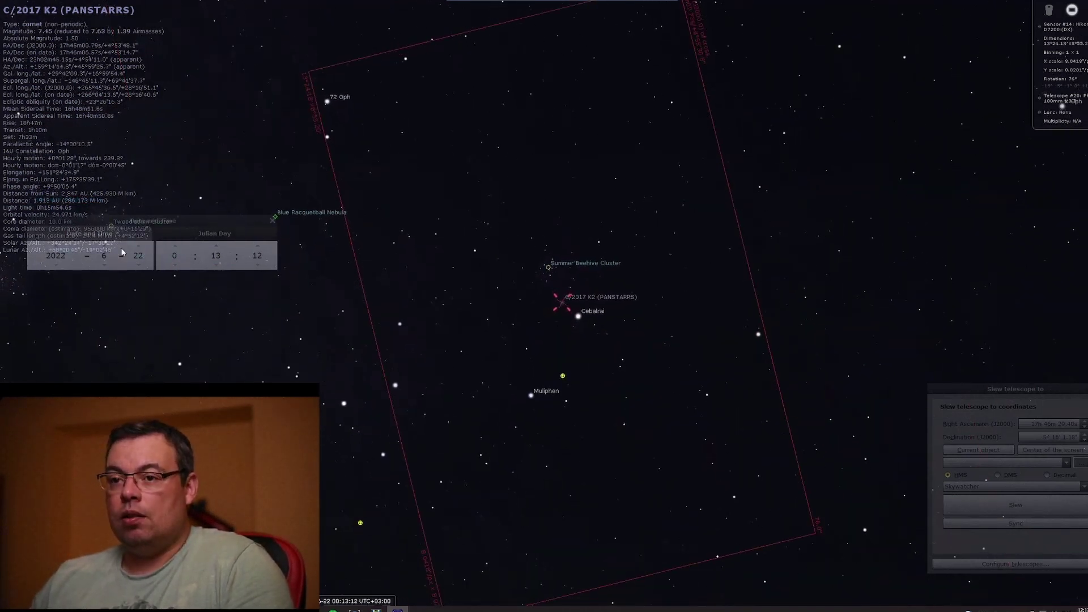
pyautogui.click(140, 248)
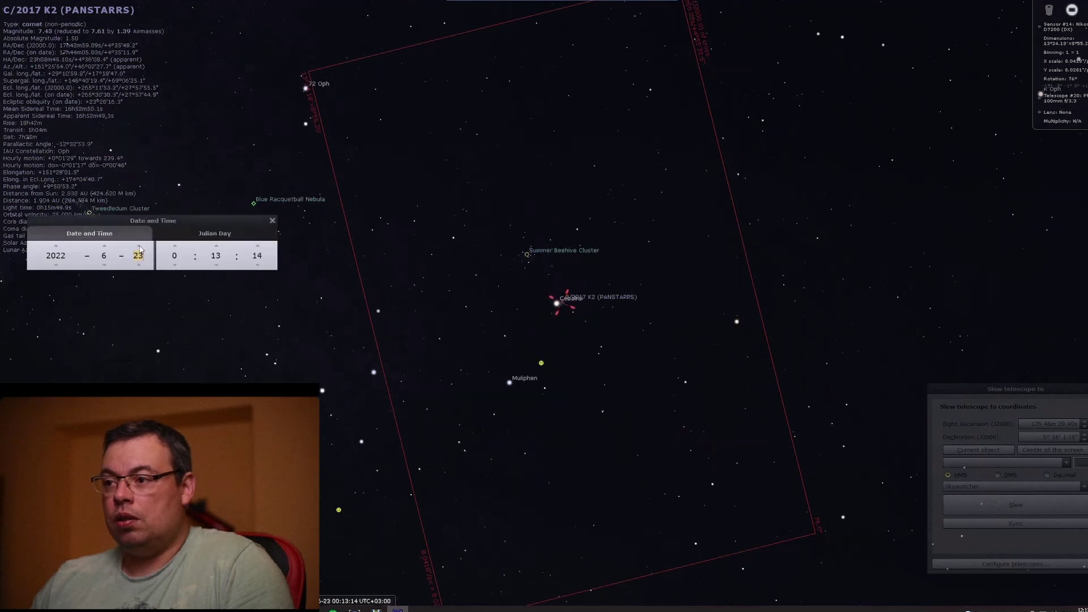
pyautogui.click(140, 248)
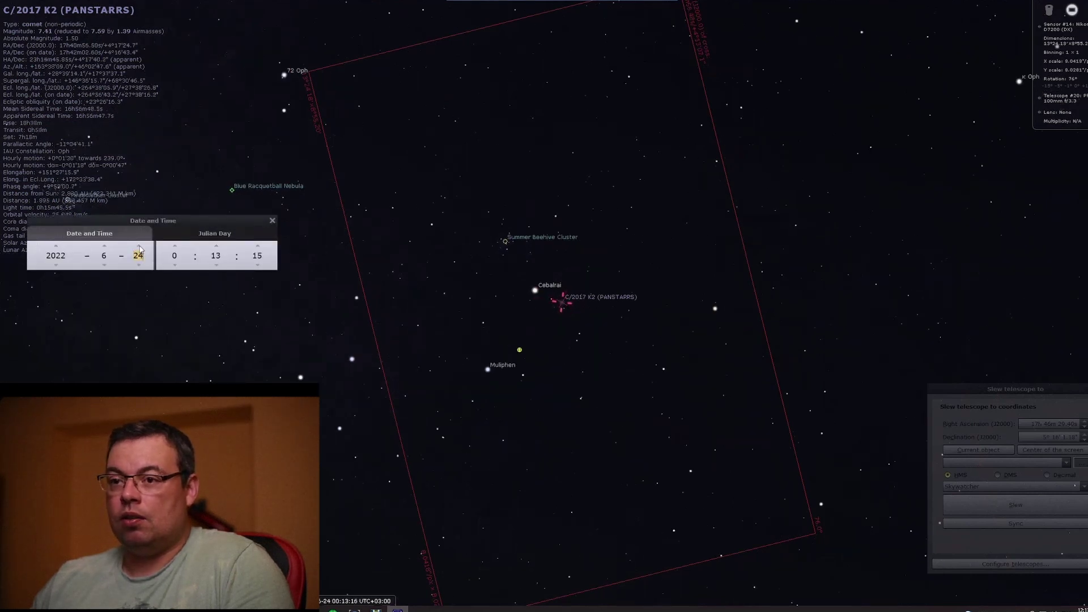
pyautogui.click(140, 248)
pyautogui.click(140, 248)
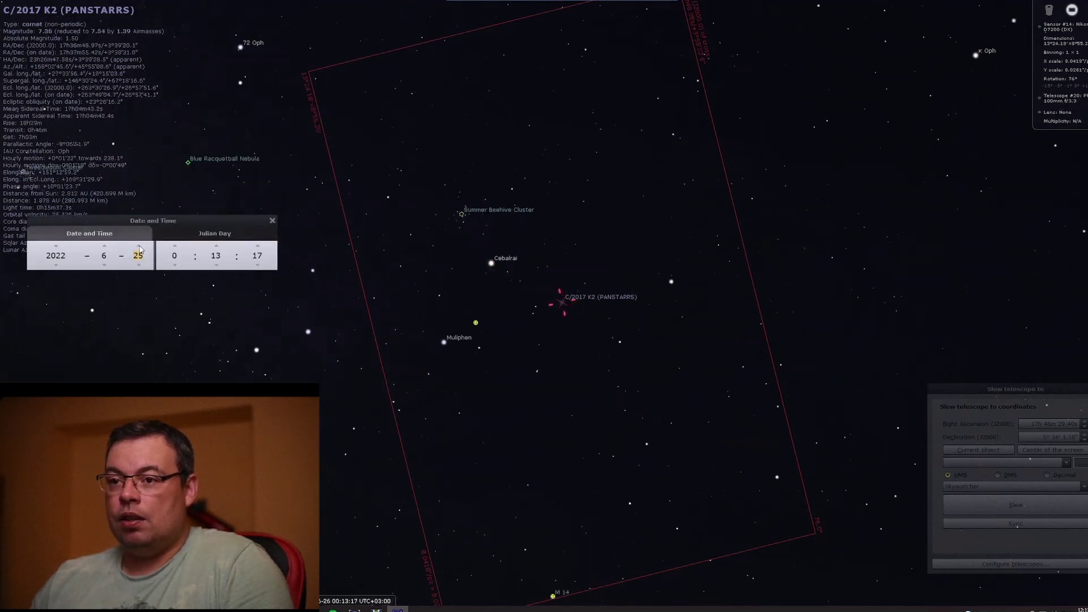
pyautogui.click(140, 248)
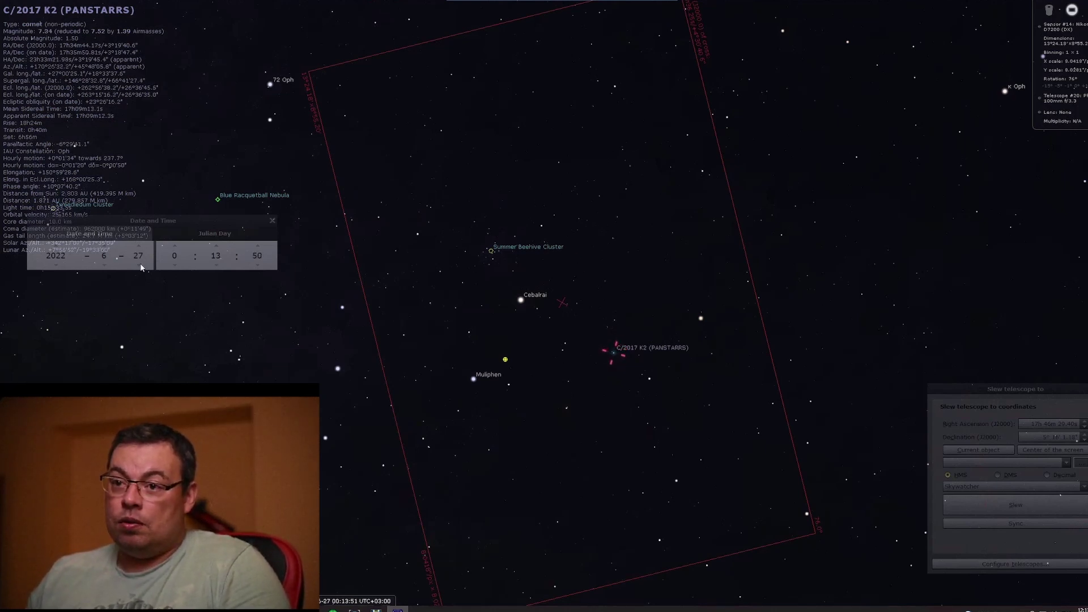
pyautogui.click(105, 266)
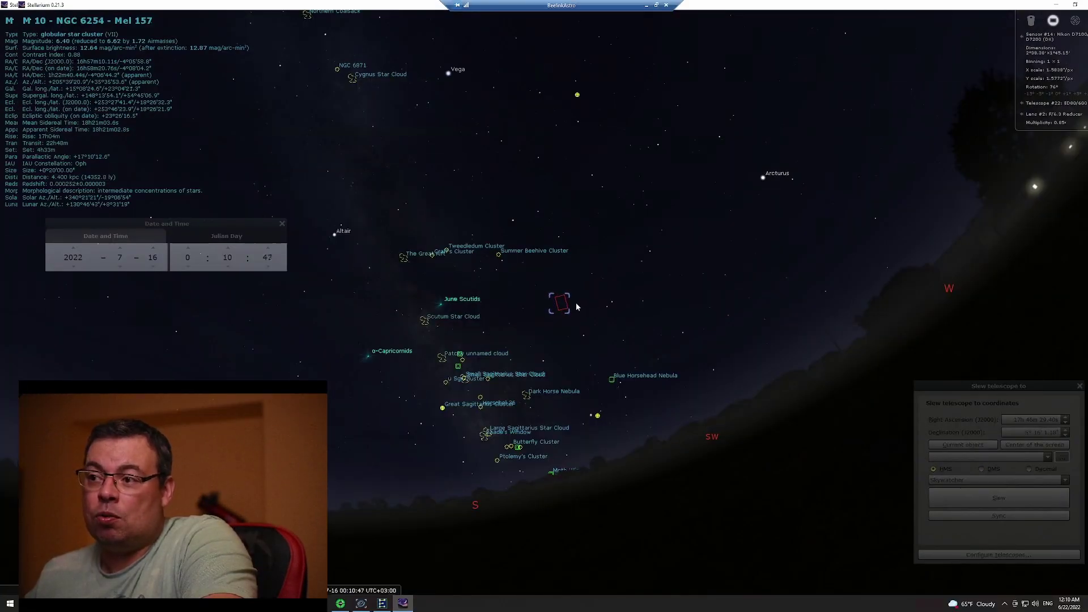
# - Centre and zoom in on M10, selecting comet C/2017 K2 and then M10 again
pyautogui.press('/')
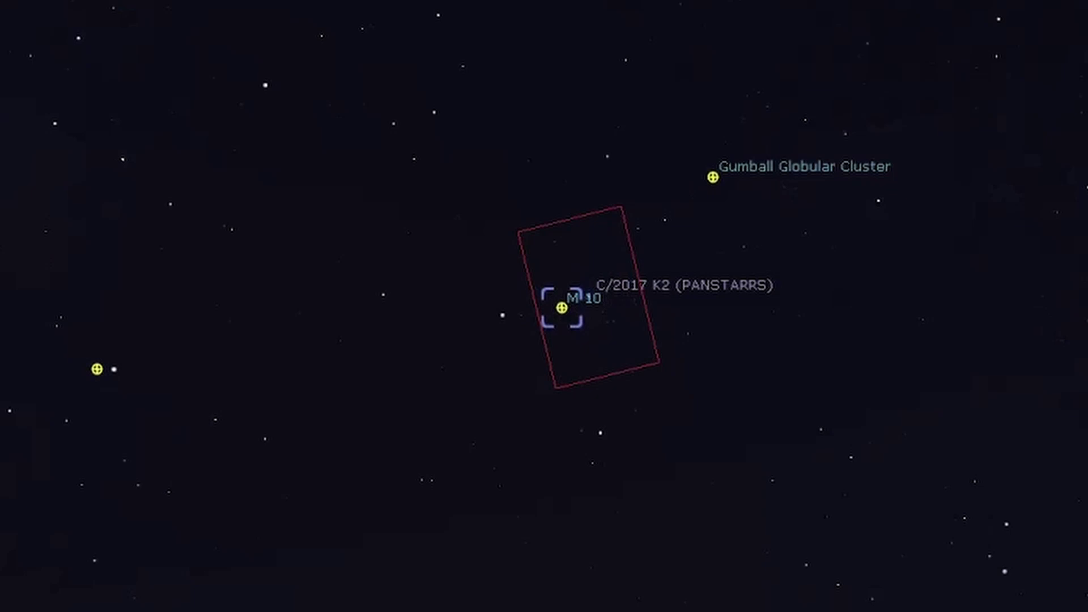
pyautogui.scroll(1, 578, 292)
pyautogui.scroll(3, 576, 285)
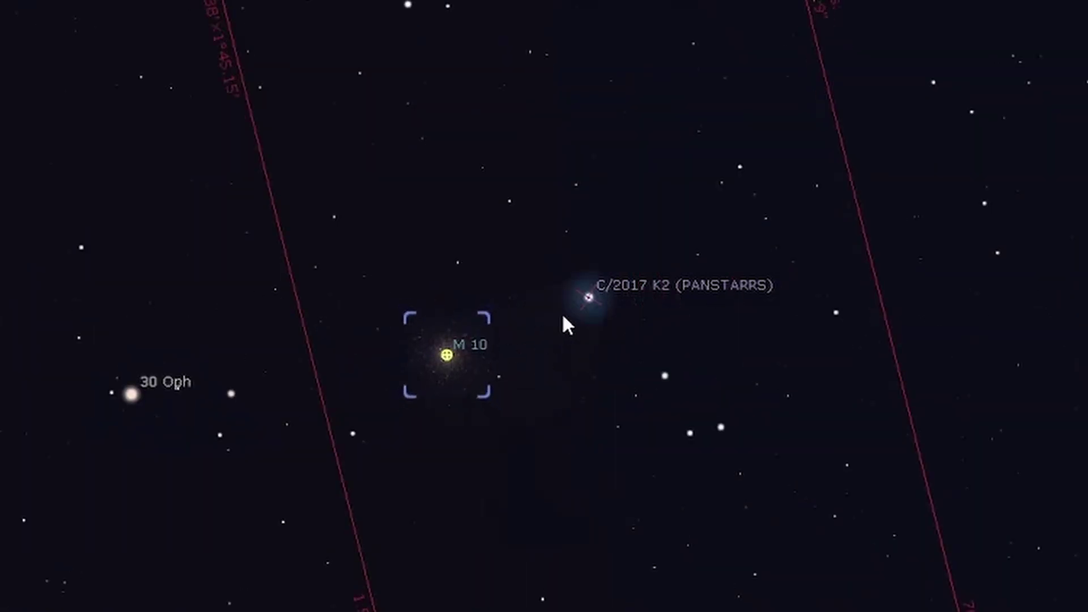
pyautogui.click(589, 297)
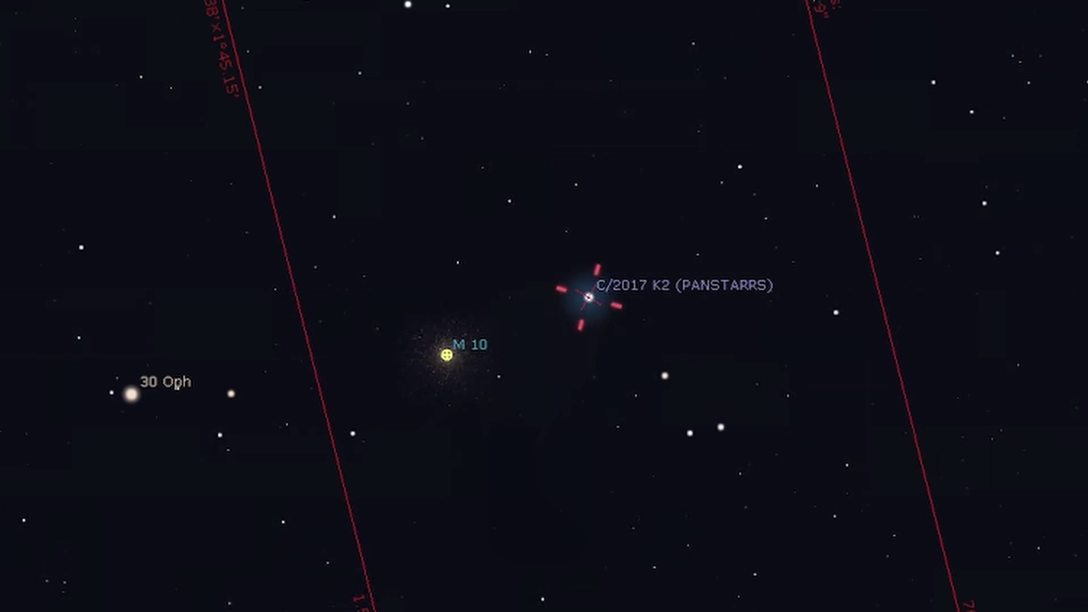
pyautogui.click(453, 356)
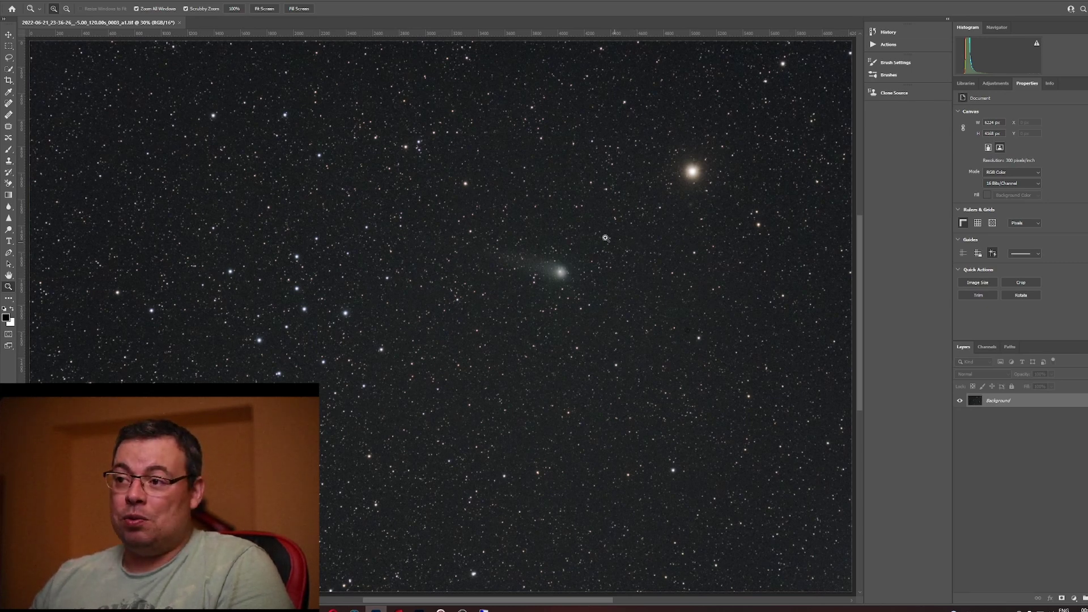
# - Open the comet TIFF from Bridge in Camera Raw via its right-click menu
pyautogui.hotkey('alt', 'Tab')
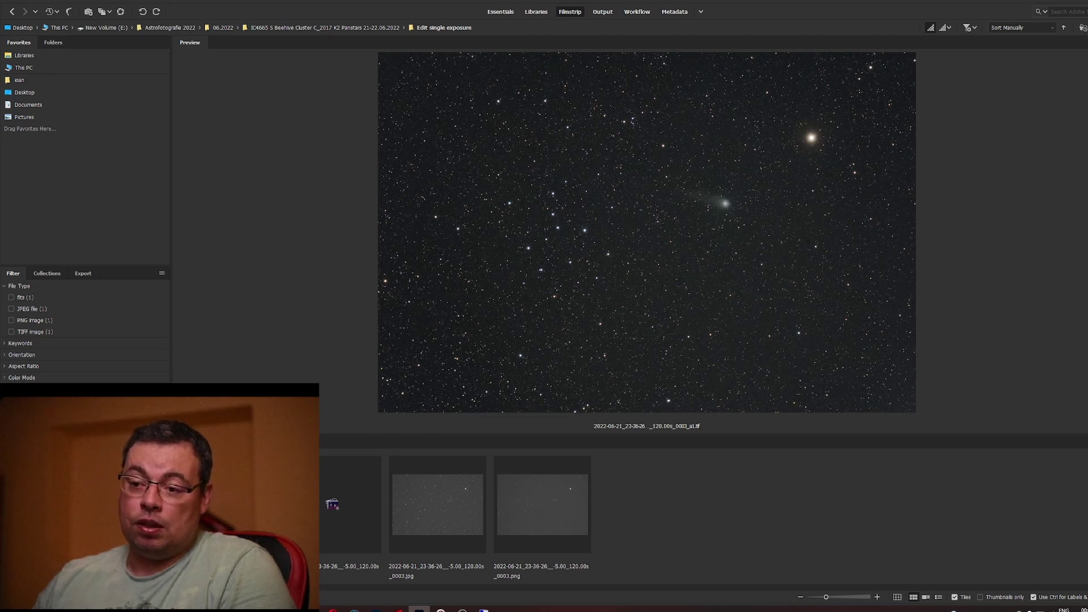
pyautogui.rightClick(236, 192)
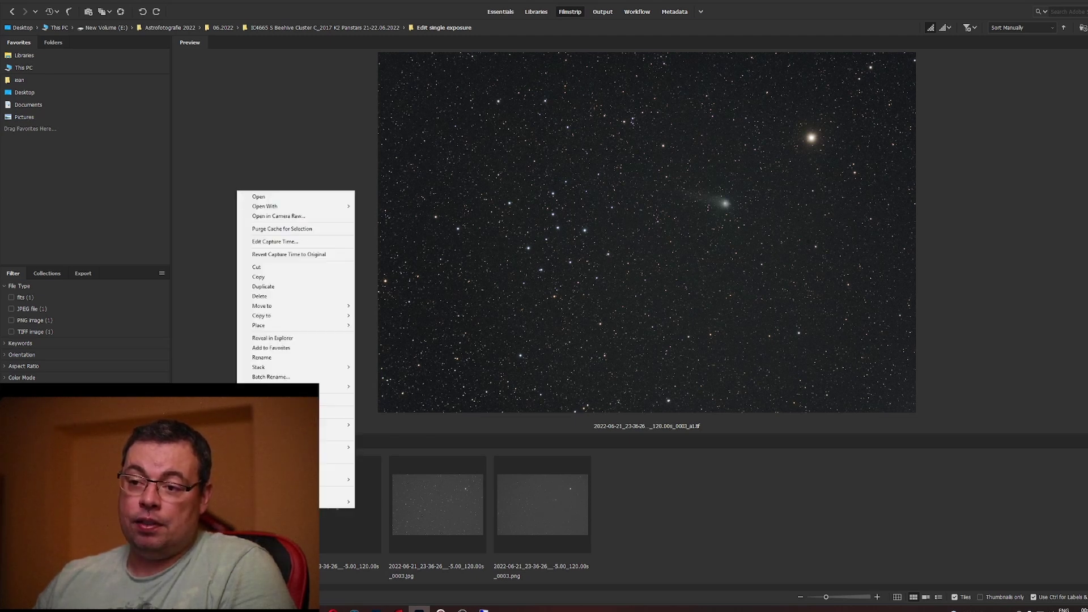
pyautogui.click(281, 217)
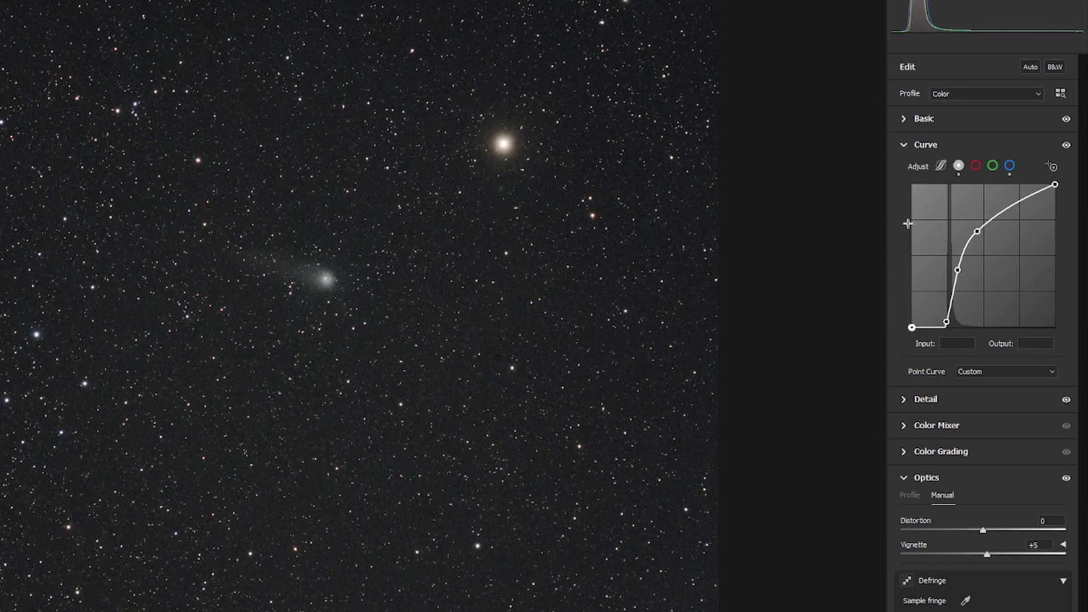
# - Reshape the lower, middle and upper tone-curve points, then view the blue channel's curve
pyautogui.click(946, 321)
pyautogui.moveTo(946, 322); pyautogui.dragTo(950, 318)
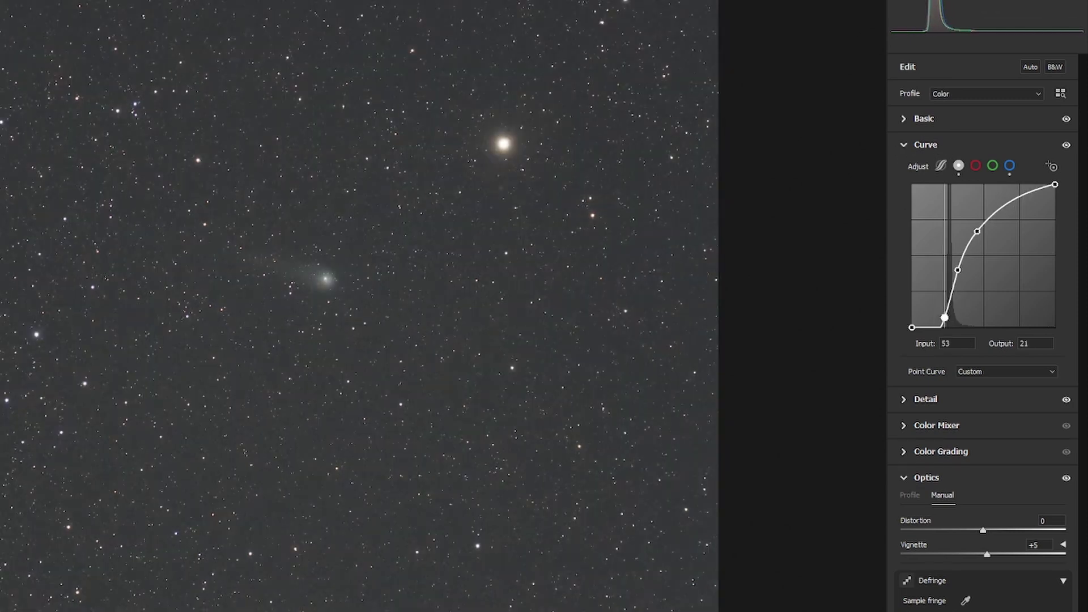
pyautogui.click(954, 272)
pyautogui.moveTo(954, 272); pyautogui.dragTo(959, 272)
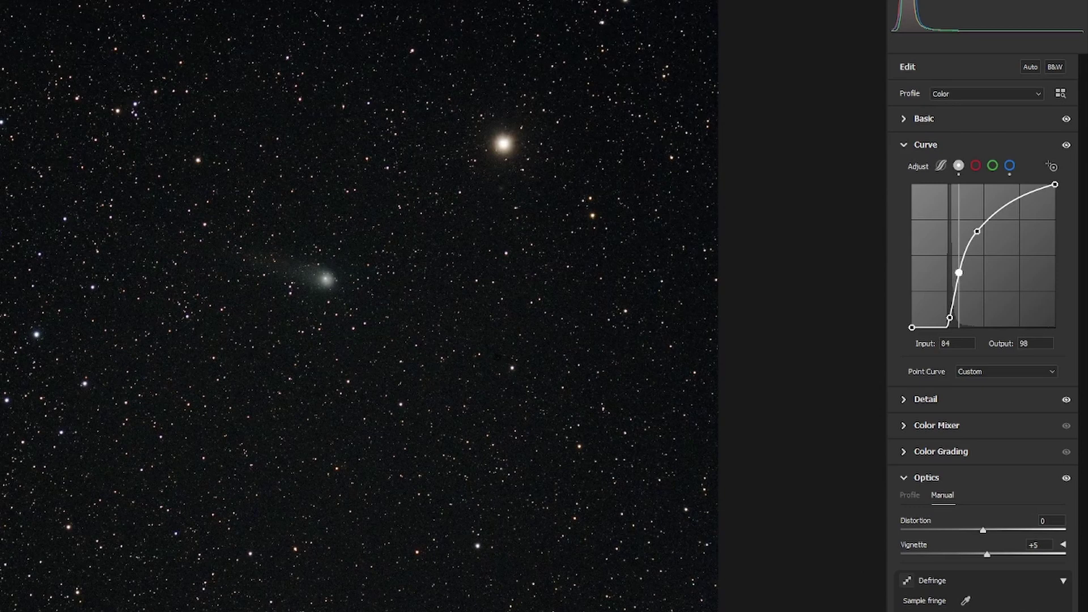
pyautogui.moveTo(977, 231); pyautogui.dragTo(973, 230)
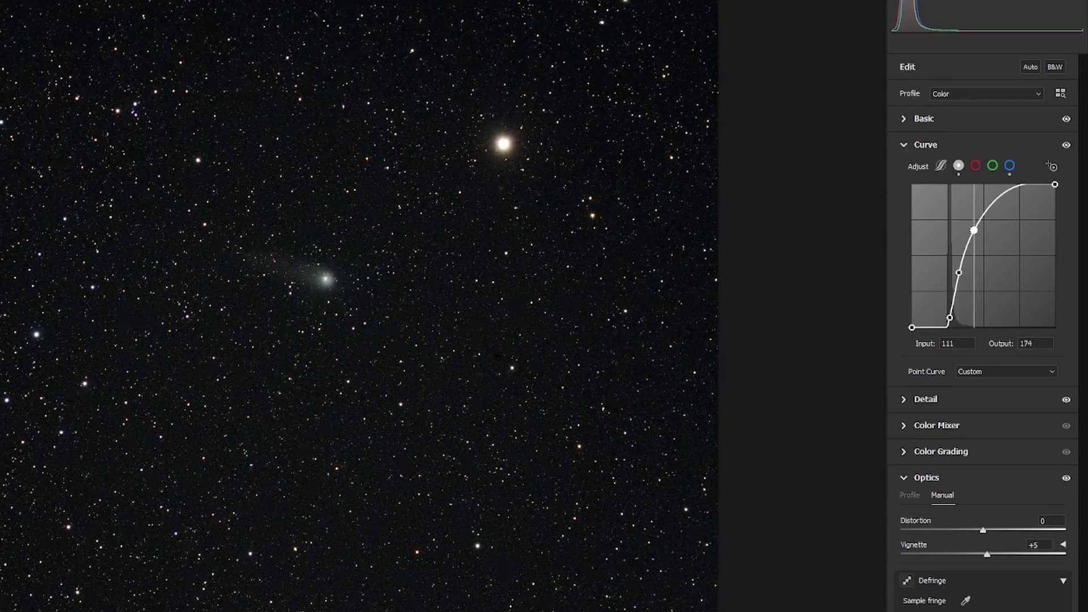
pyautogui.click(1006, 165)
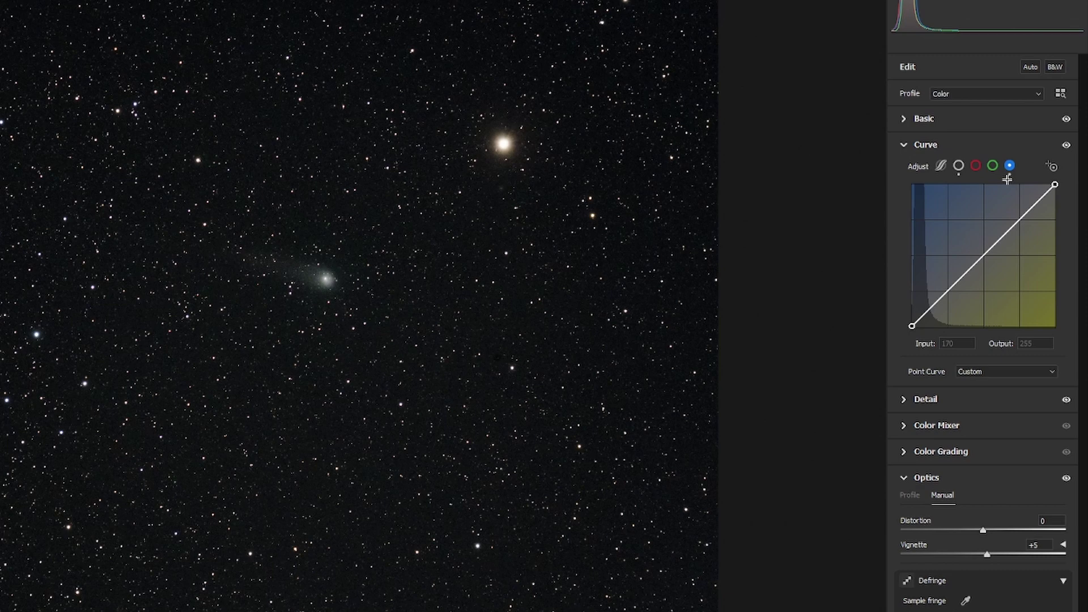
# - Expand the Basic panel and test resetting Exposure, undoing it to keep +0.15
pyautogui.click(904, 119)
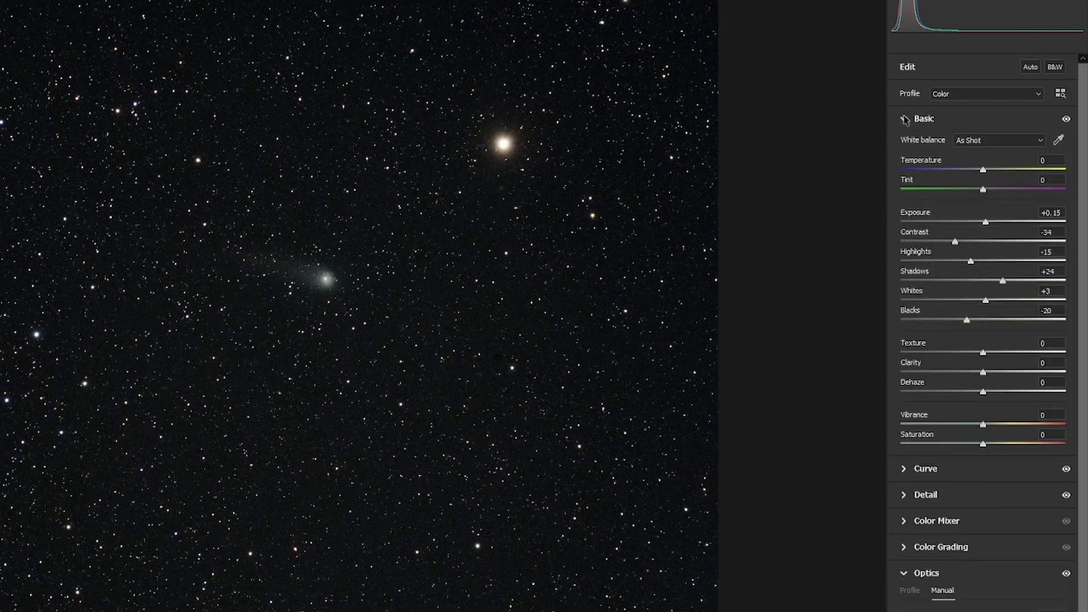
pyautogui.doubleClick(986, 222)
pyautogui.hotkey('ctrl', 'z')
# - Set Contrast to −34 and Shadows to +25, trying Highlights before resetting it to 0
pyautogui.moveTo(956, 242); pyautogui.dragTo(1041, 262)
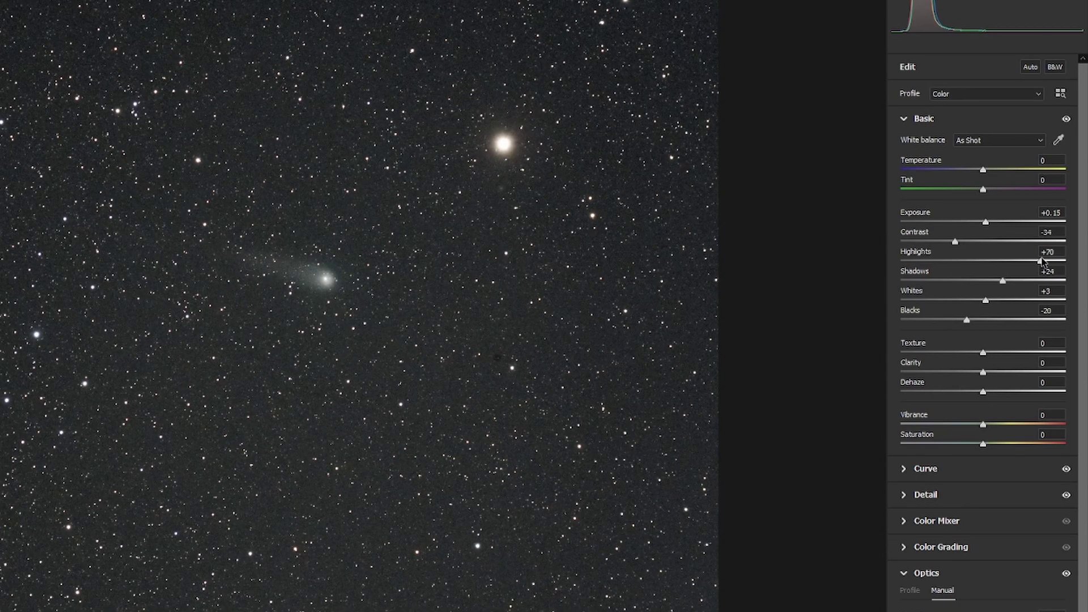
pyautogui.moveTo(1041, 261); pyautogui.dragTo(976, 261)
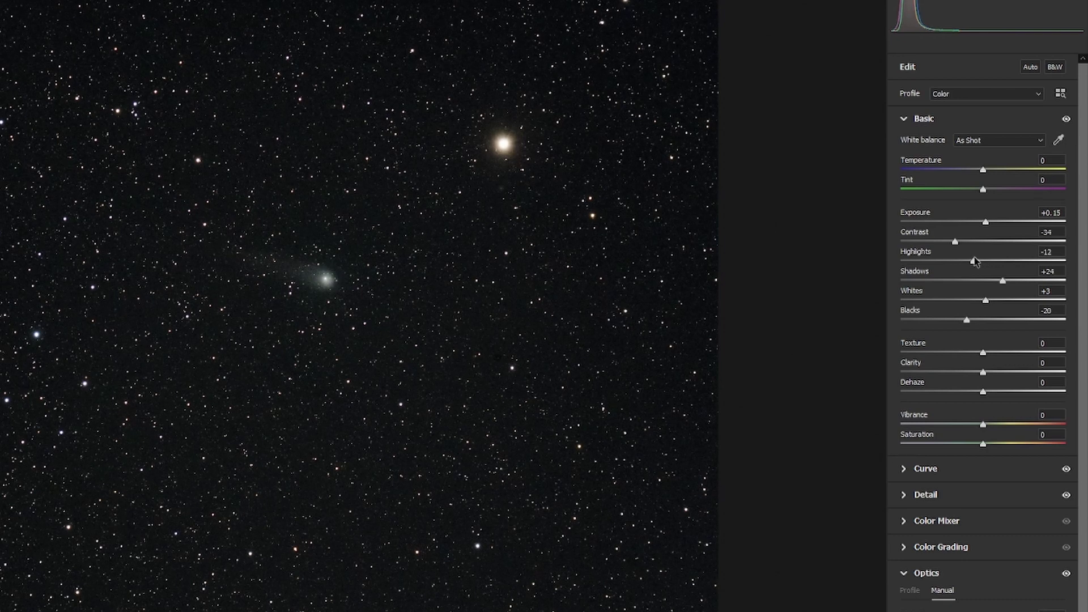
pyautogui.doubleClick(971, 261)
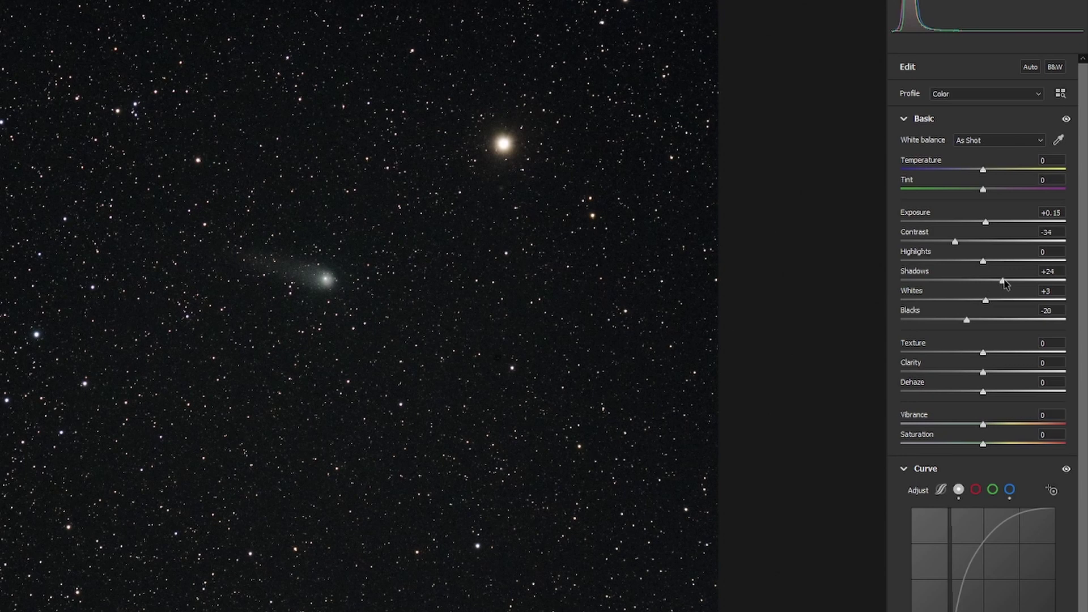
pyautogui.moveTo(1003, 281)
pyautogui.mouseDown()
pyautogui.moveTo(992, 281)
pyautogui.moveTo(1006, 281)
pyautogui.mouseUp()
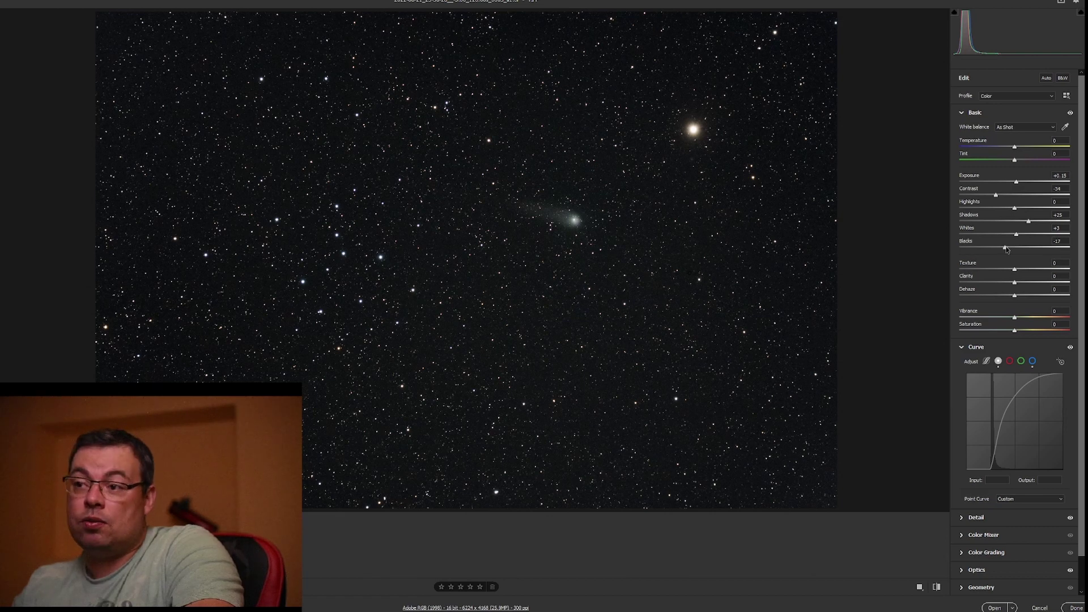
# - Try Blacks between −12 and −20, review the Optics corrections, and show the four existing masks
pyautogui.moveTo(1004, 250); pyautogui.dragTo(1008, 250)
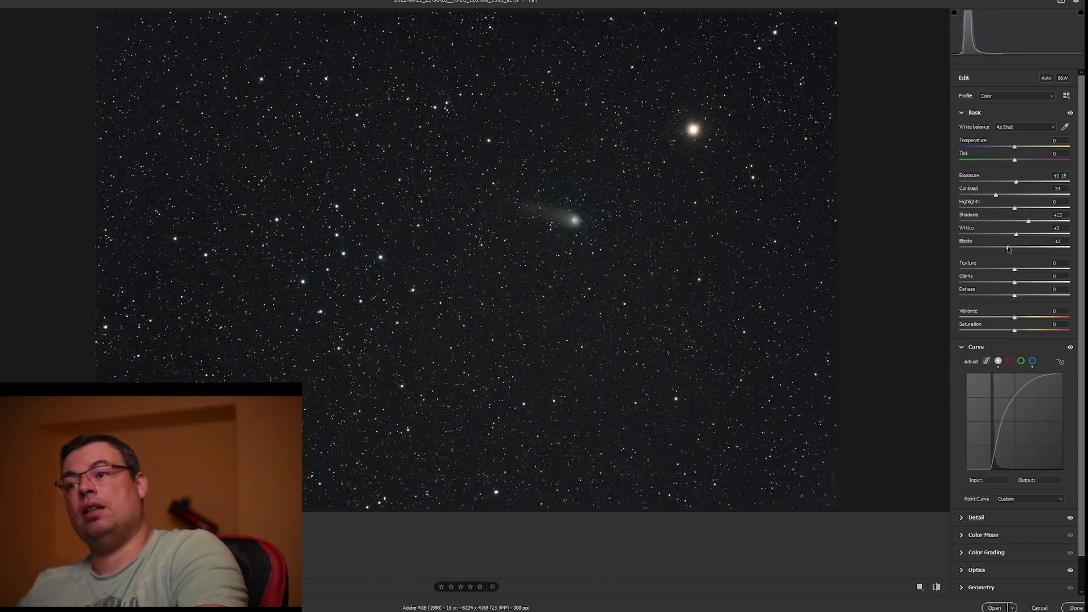
pyautogui.moveTo(1008, 249); pyautogui.dragTo(1005, 249)
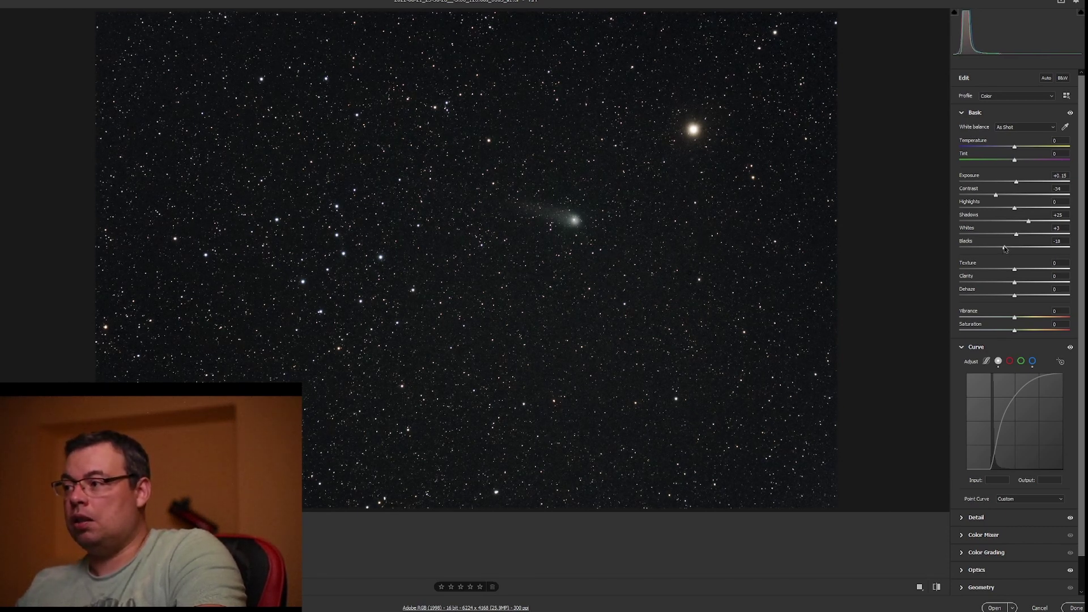
pyautogui.moveTo(975, 392)
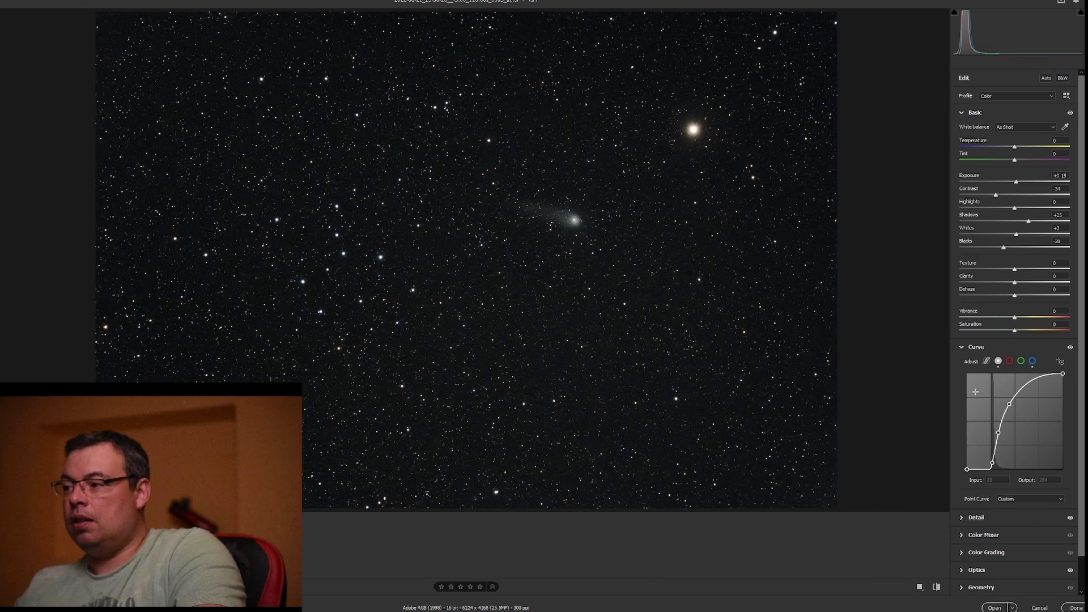
pyautogui.scroll(-2, 1018, 483)
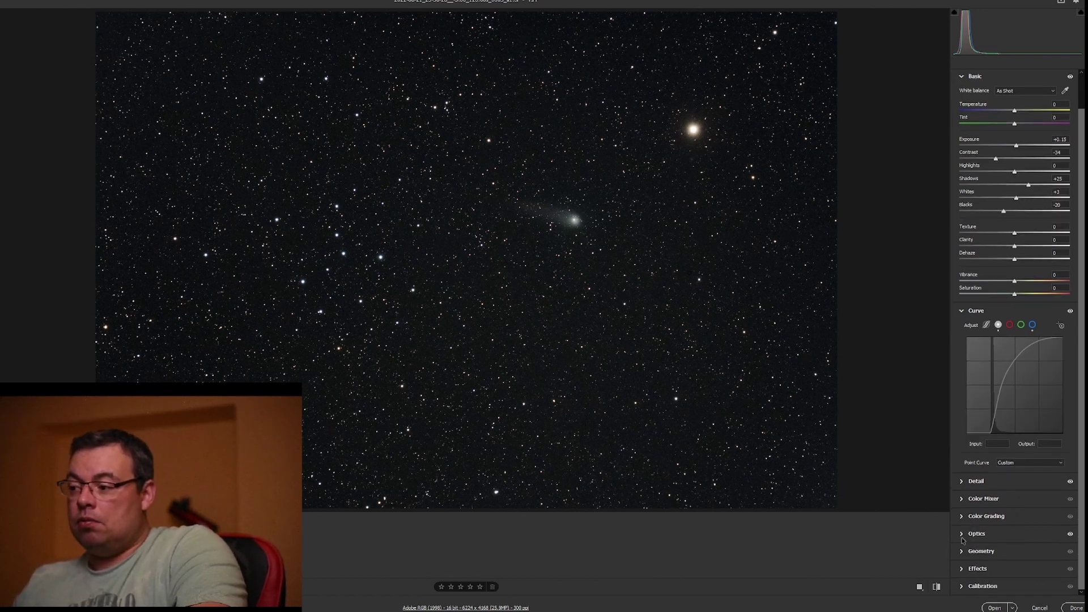
pyautogui.click(965, 539)
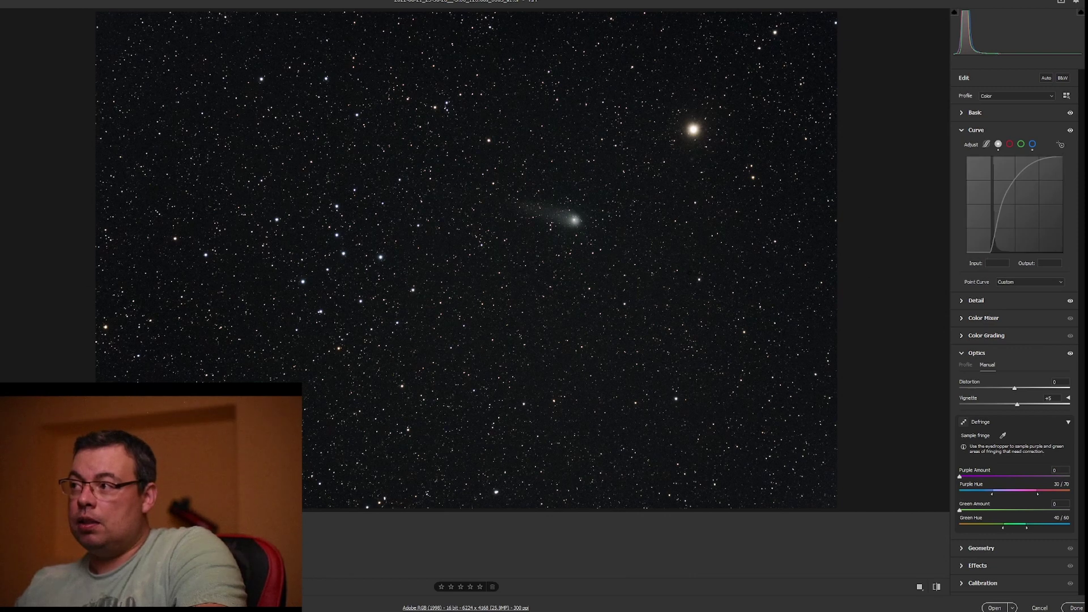
pyautogui.press('m')
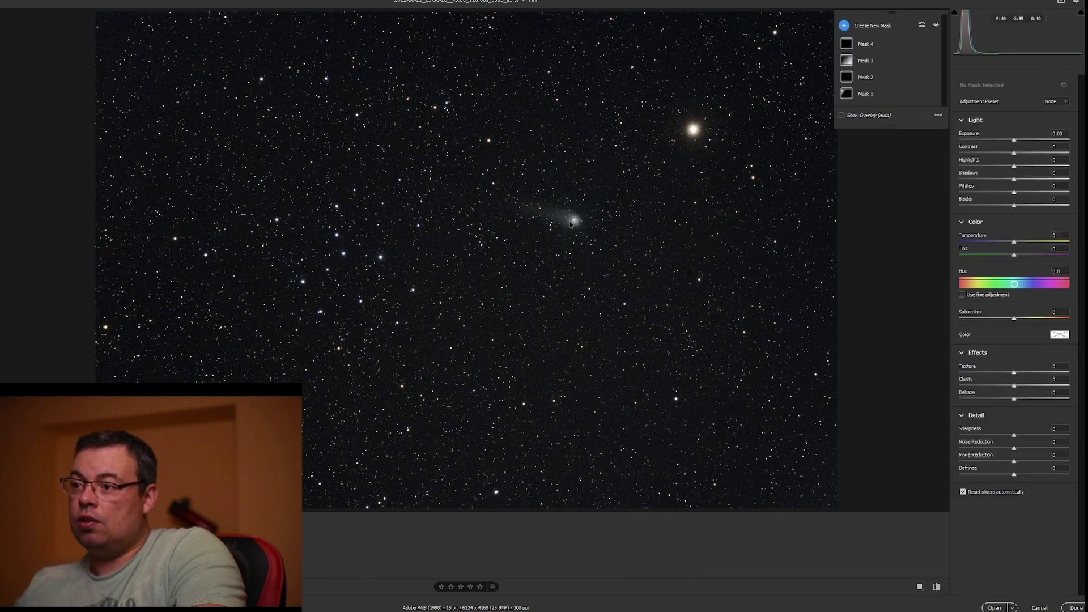